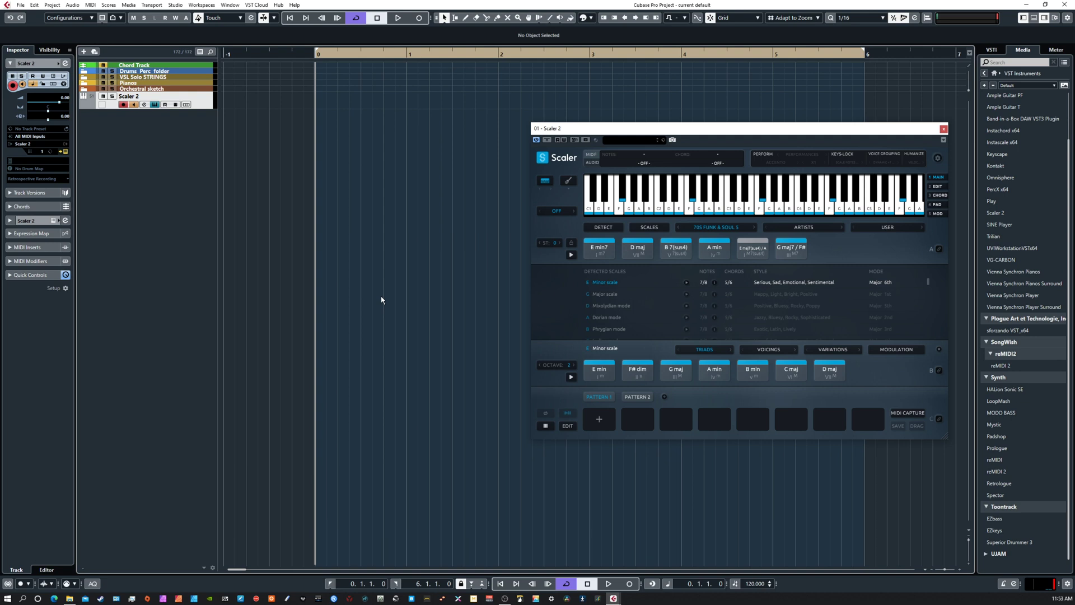
Step: Load the Cinematic "Suspense 1" chord set in Scaler 2 and play through its progression
mouse_move(644, 134)
left_mouse_down()
mouse_move(600, 127)
mouse_move(614, 169)
mouse_move(612, 143)
mouse_move(598, 135)
mouse_move(536, 132)
mouse_move(631, 139)
mouse_move(624, 132)
left_mouse_up()
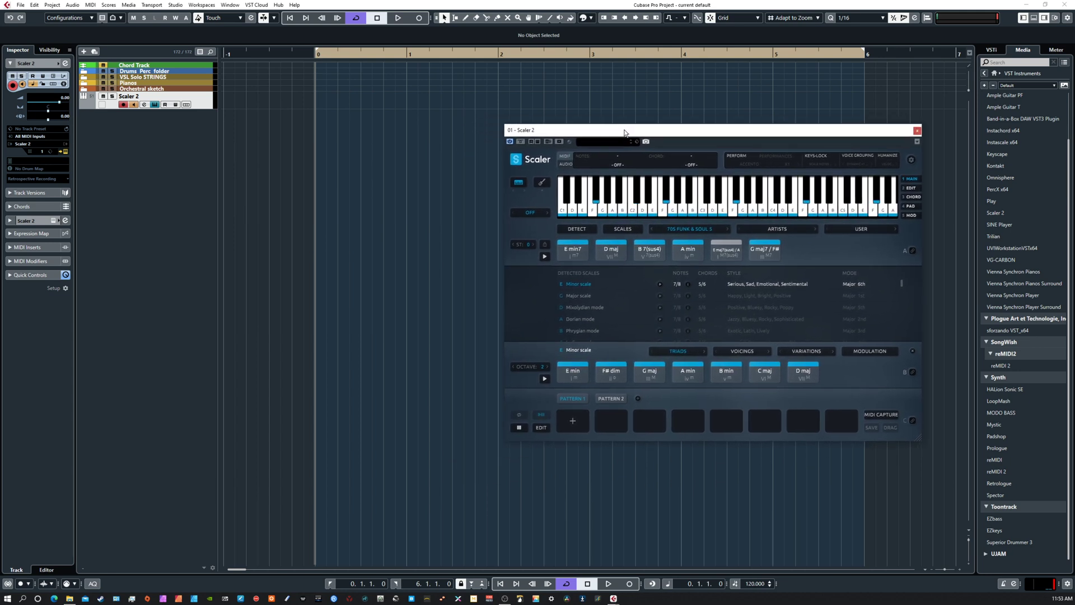
left_click(670, 231)
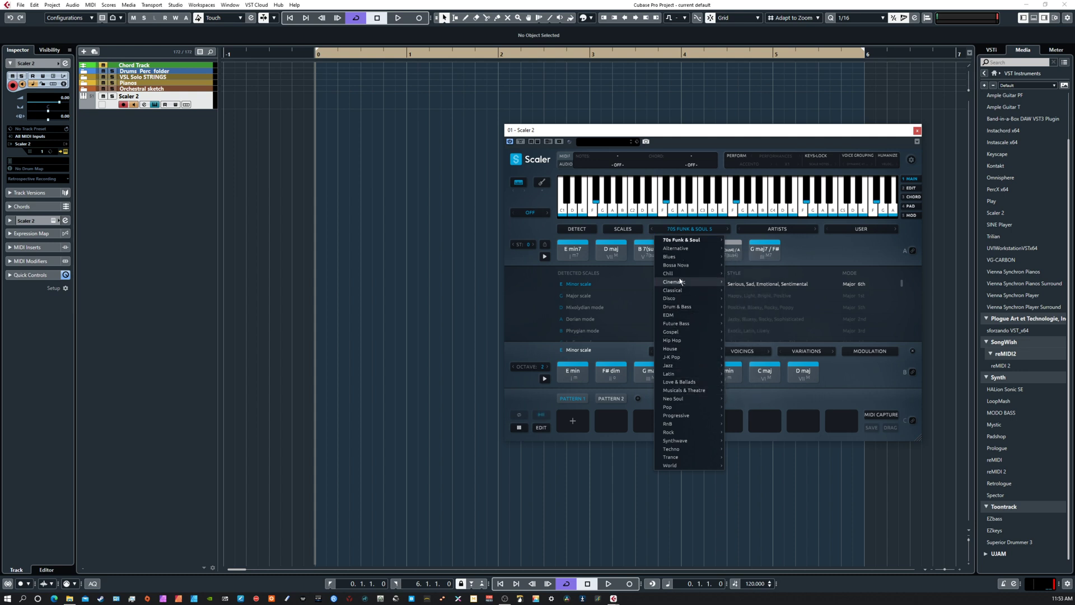
mouse_move(682, 281)
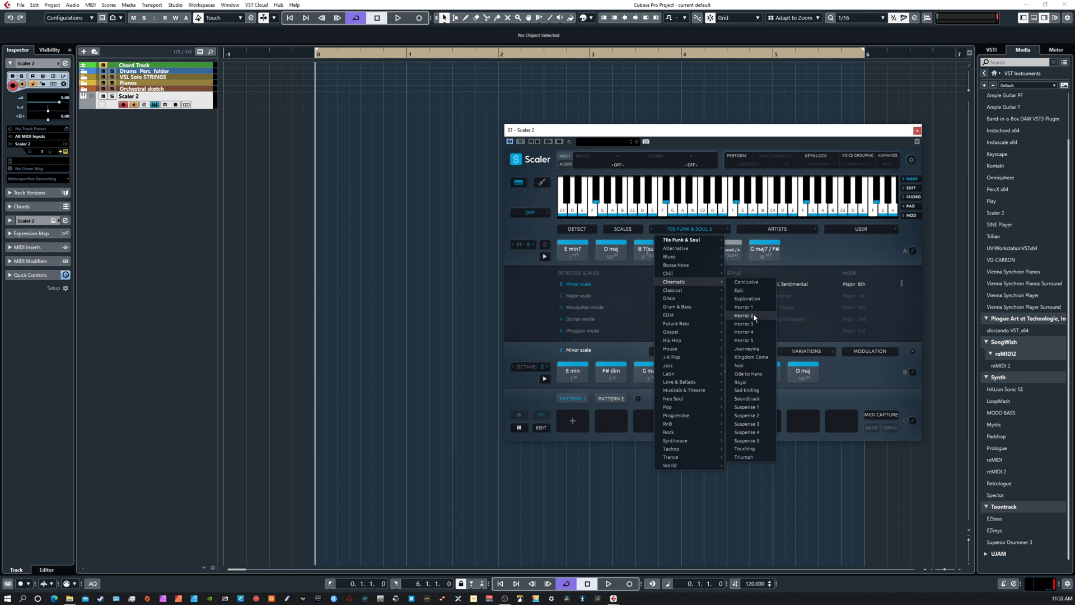
left_click(745, 407)
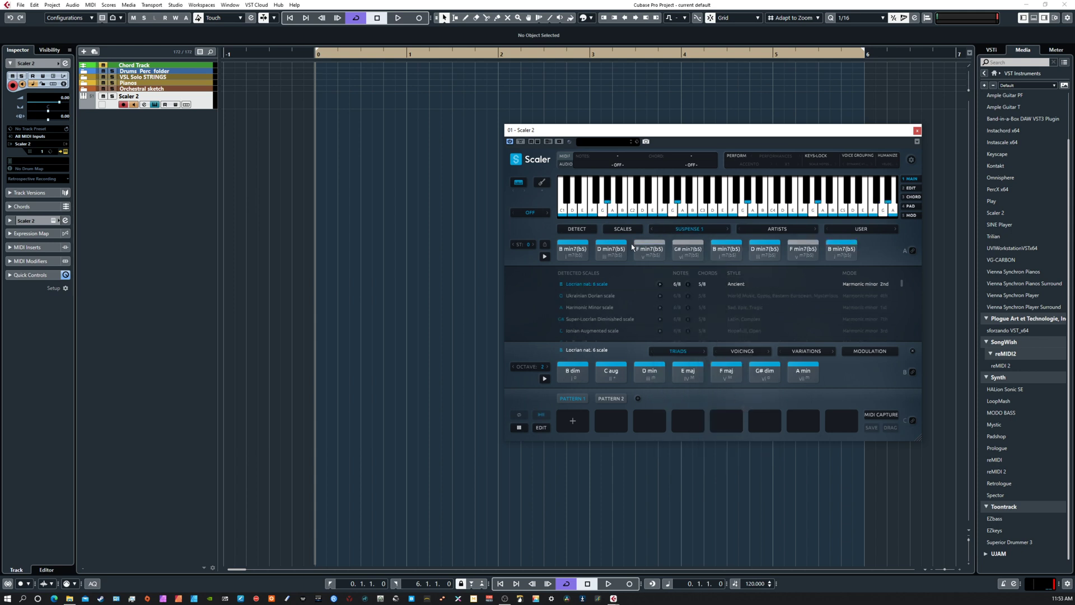
left_click(545, 256)
Step: Add a Kontakt track fed by Scaler 2's MIDI output and load The Orchestra Complete multi "51 HOLLYWOOD ACTION Basic 8ths 01"
left_click_drag(1000, 201, 398, 265)
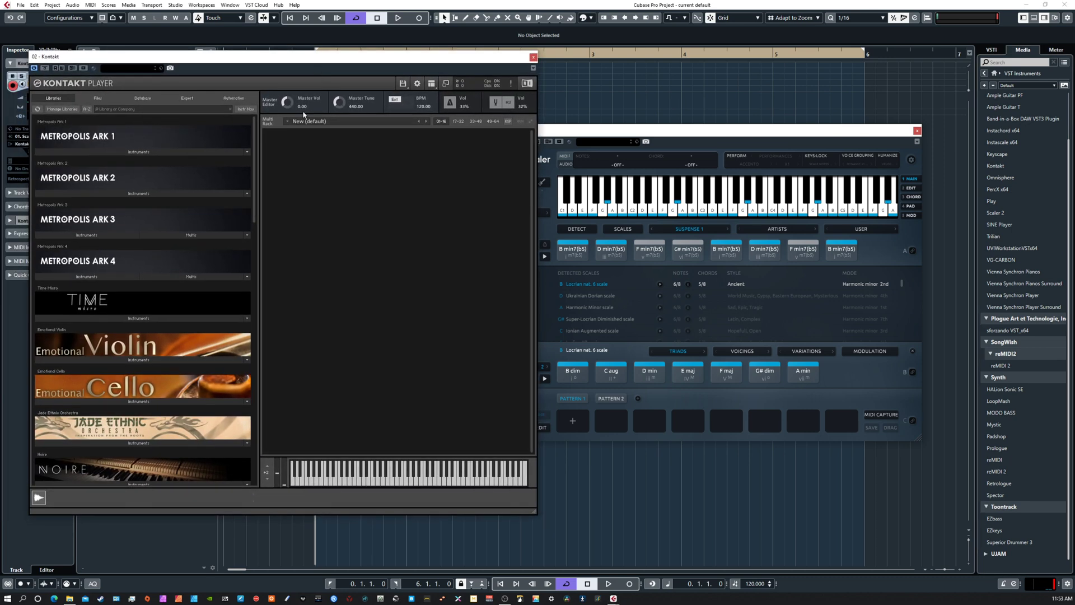
scroll(118, 435, "down", 3)
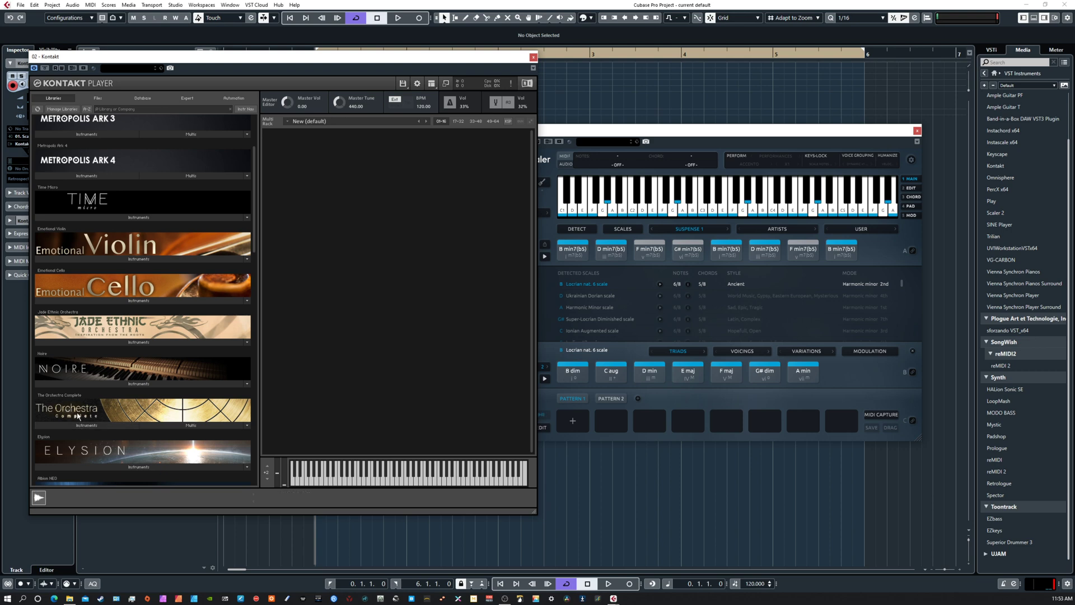
left_click(192, 427)
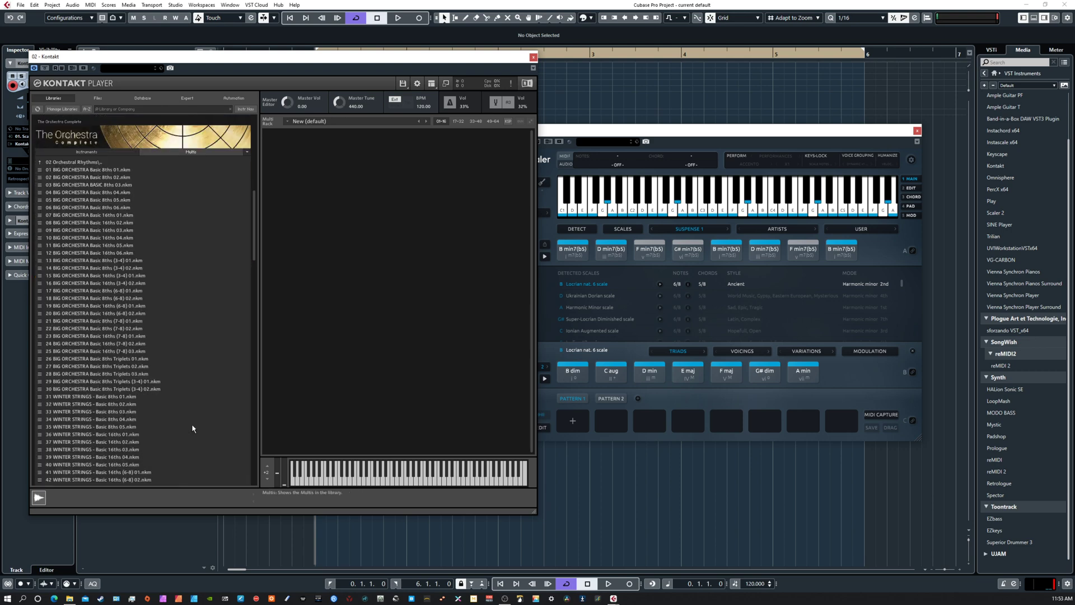
scroll(190, 369, "down", 1)
scroll(189, 370, "down", 5)
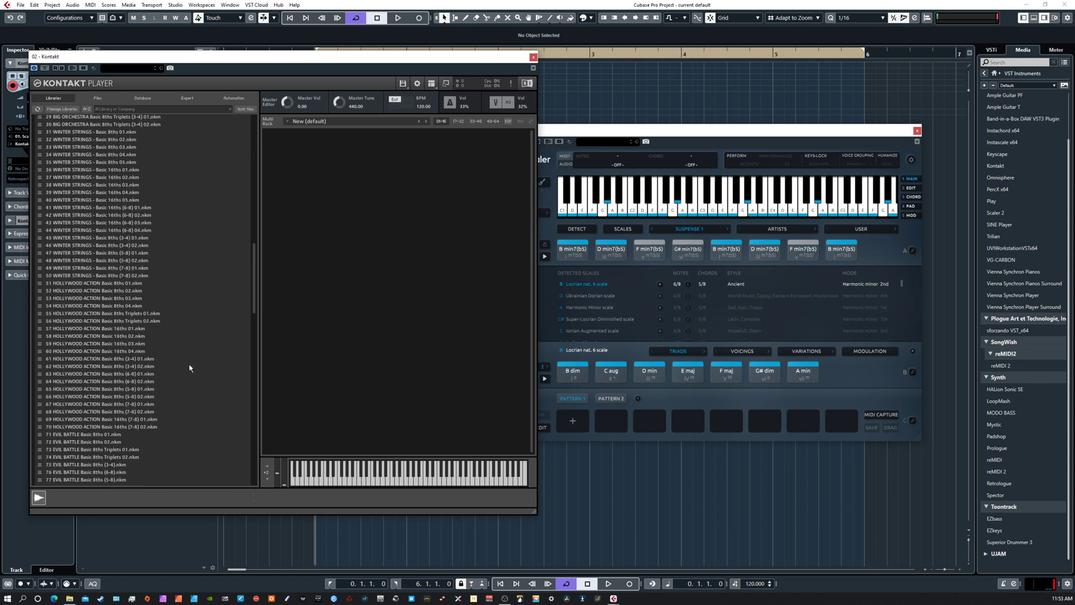
double_click(73, 283)
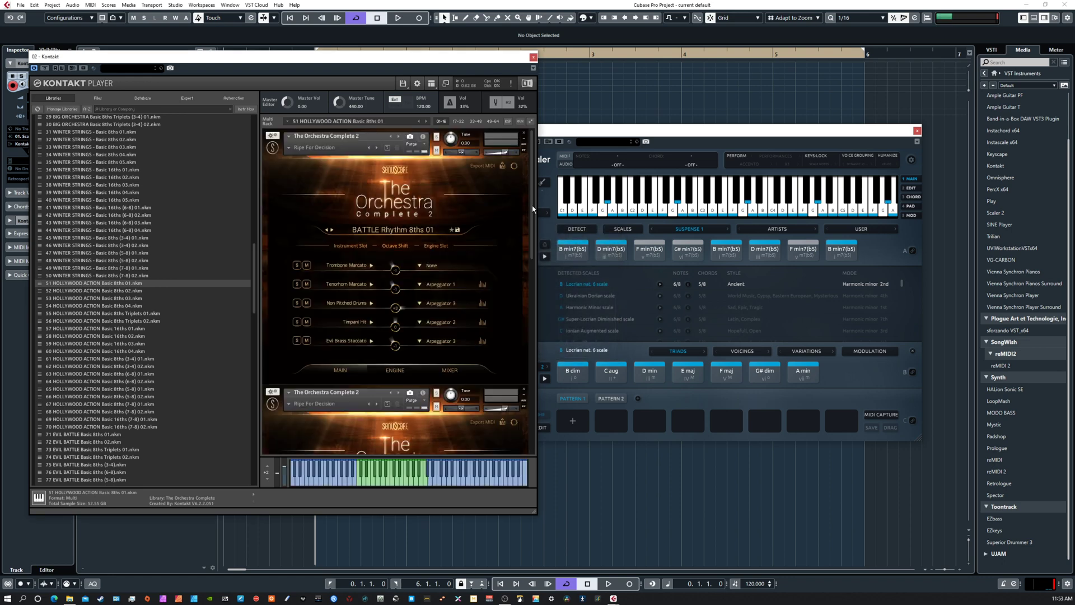
scroll(532, 209, "down", 5)
scroll(531, 180, "up", 6)
Step: Enlarge the Kontakt track in the track list and arrange the Kontakt and Scaler 2 windows side by side
left_click_drag(468, 59, 448, 150)
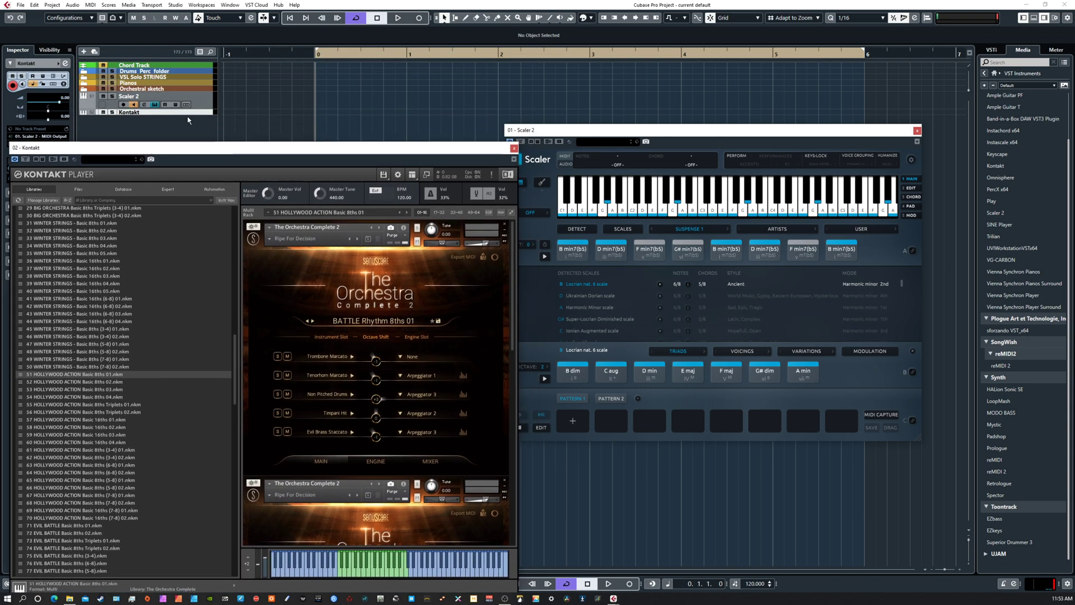
left_click_drag(184, 115, 182, 122)
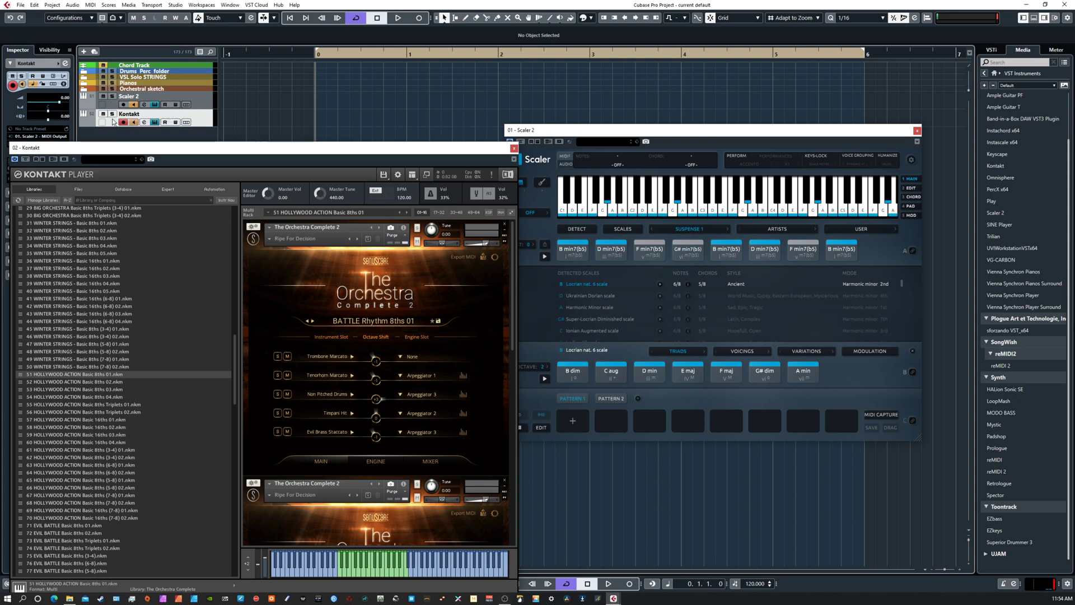
left_click_drag(68, 147, 63, 104)
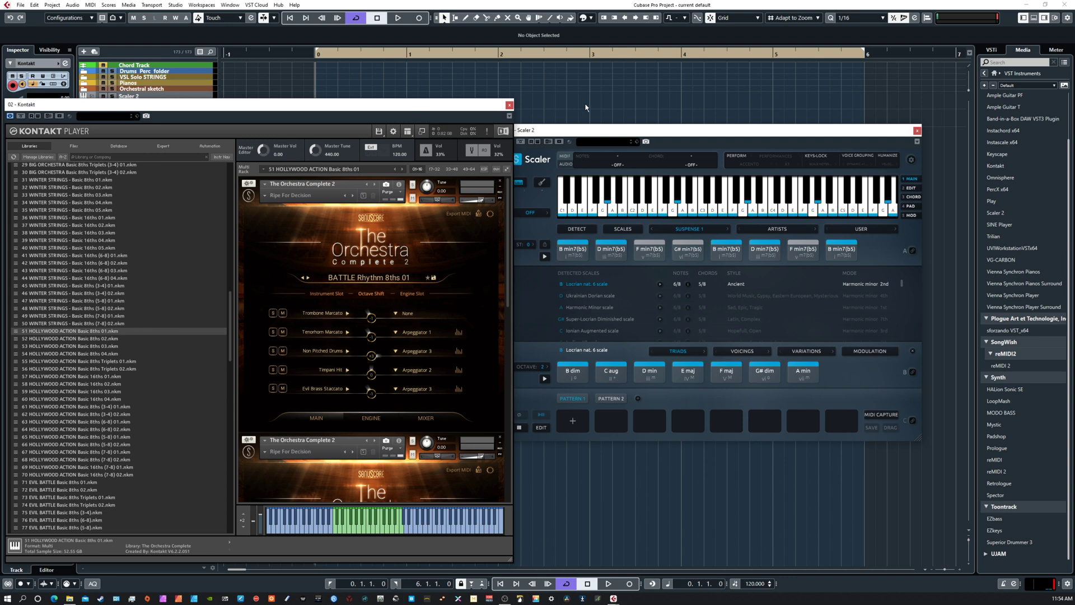
left_click_drag(576, 127, 602, 108)
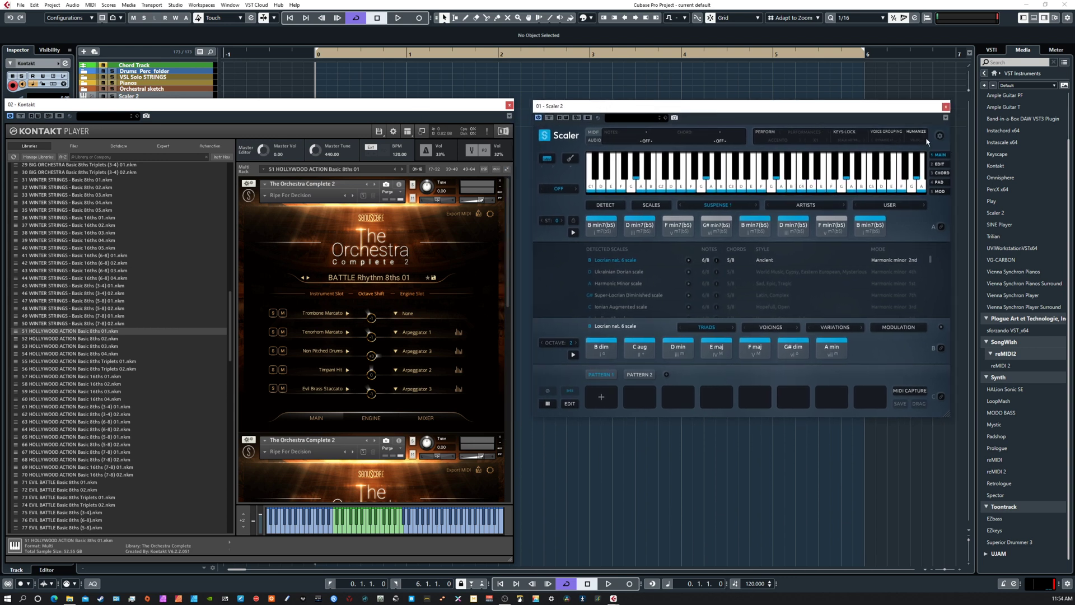
Step: Set Scaler 2's voice grouping to a Dynamic option and audition the Suspense 1 chords through the orchestra multi
left_click(890, 136)
left_click(748, 348)
mouse_move(477, 203)
left_click(589, 227)
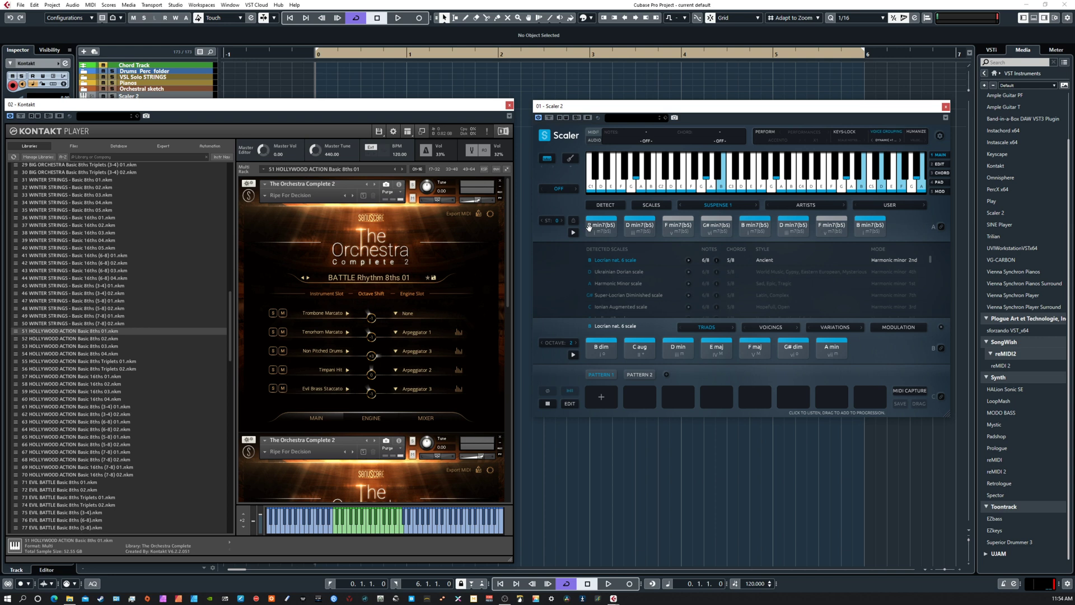
left_click(672, 230)
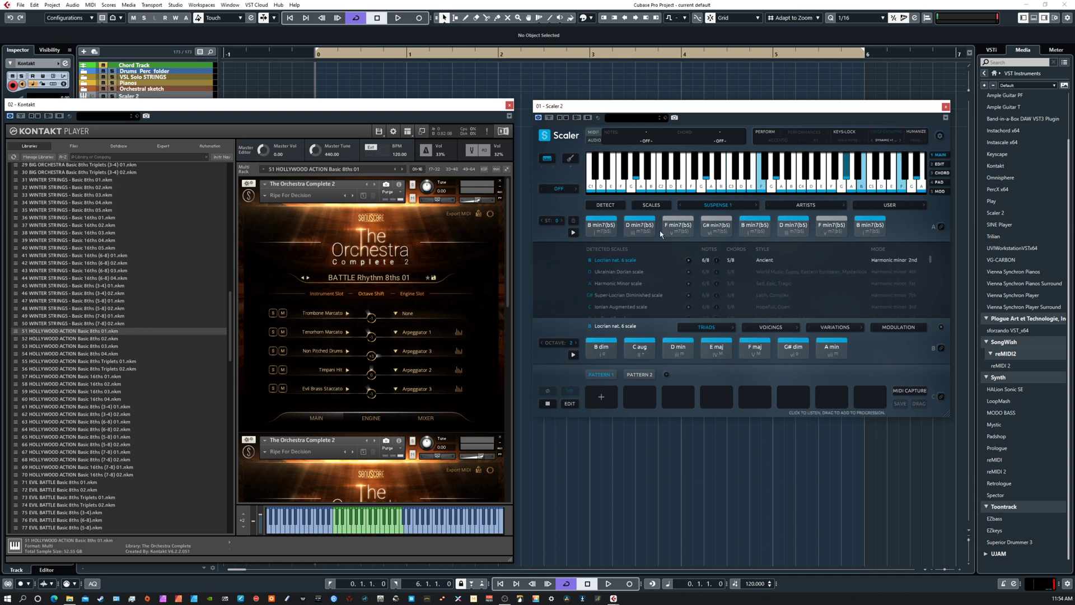
left_click(573, 234)
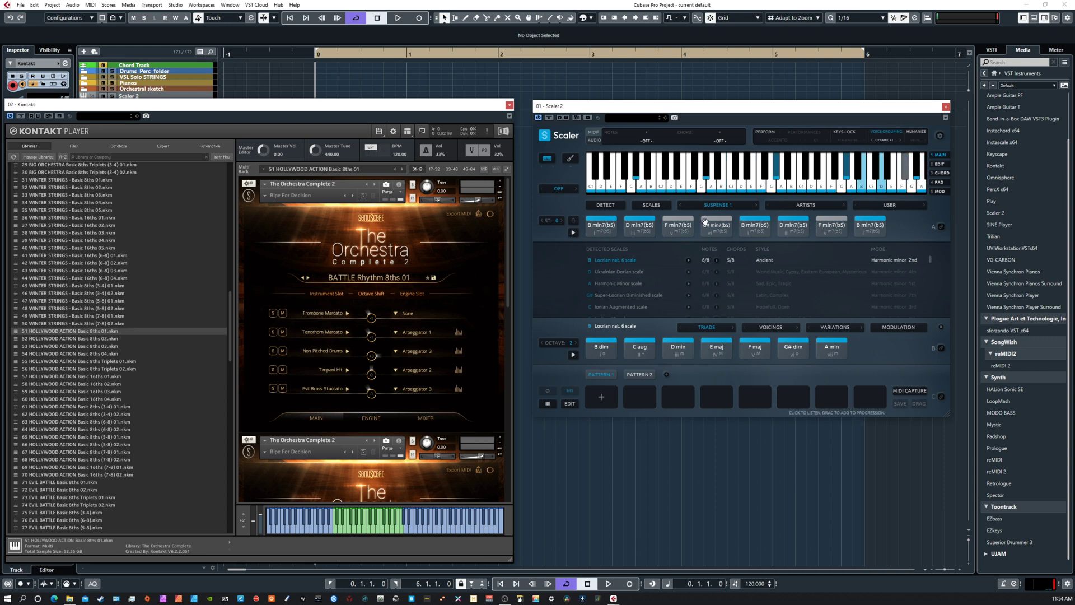
left_click(847, 229)
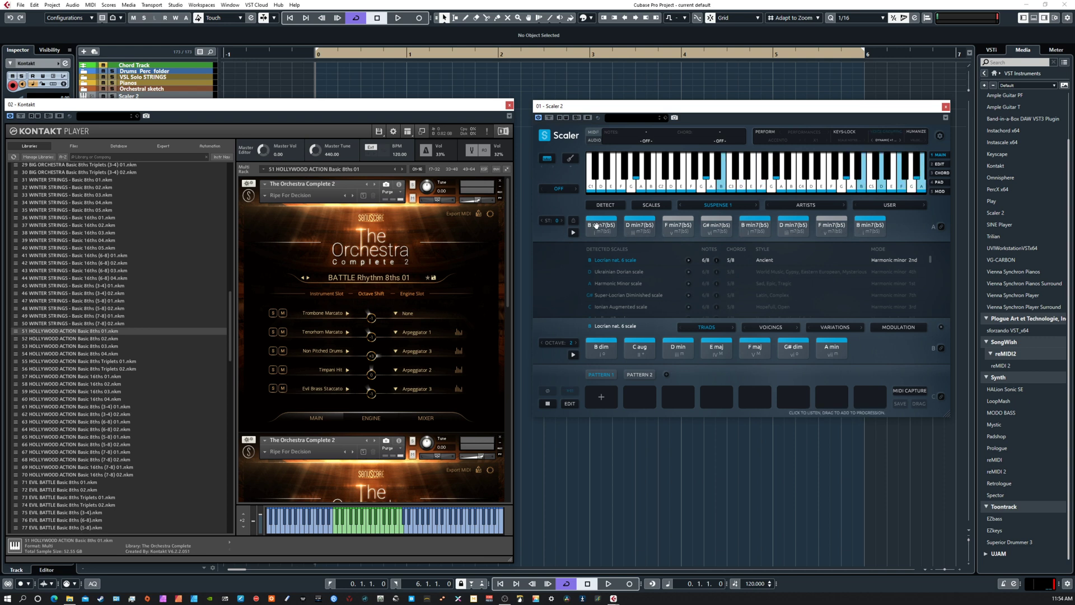
Step: Audition the "Suspense 2" chord set with the Kontakt multi "52 HOLLYWOOD ACTION Basic 8ths 02"
left_click(756, 207)
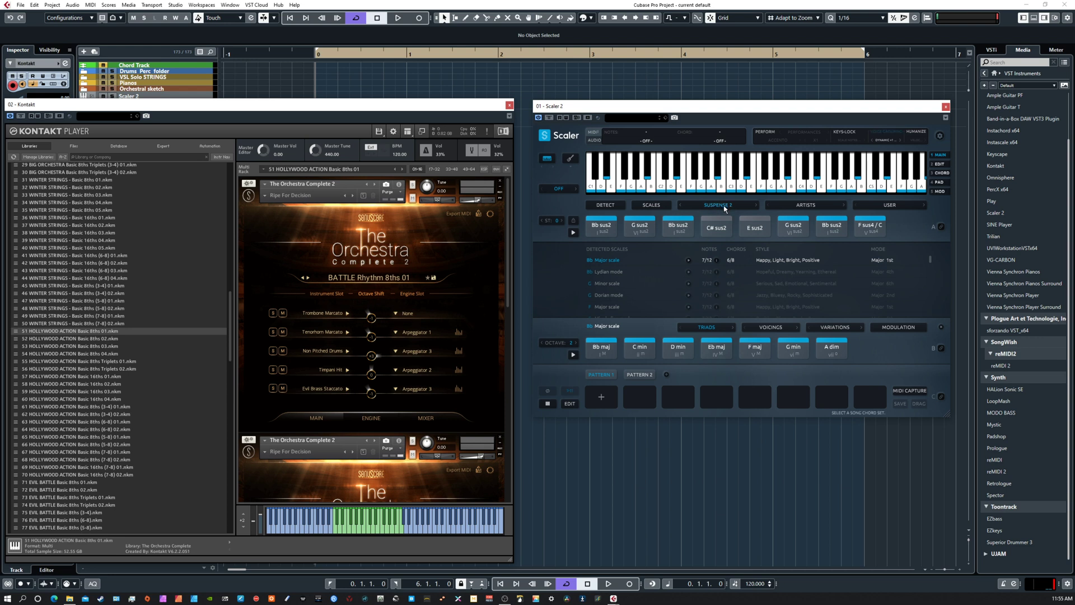
double_click(84, 339)
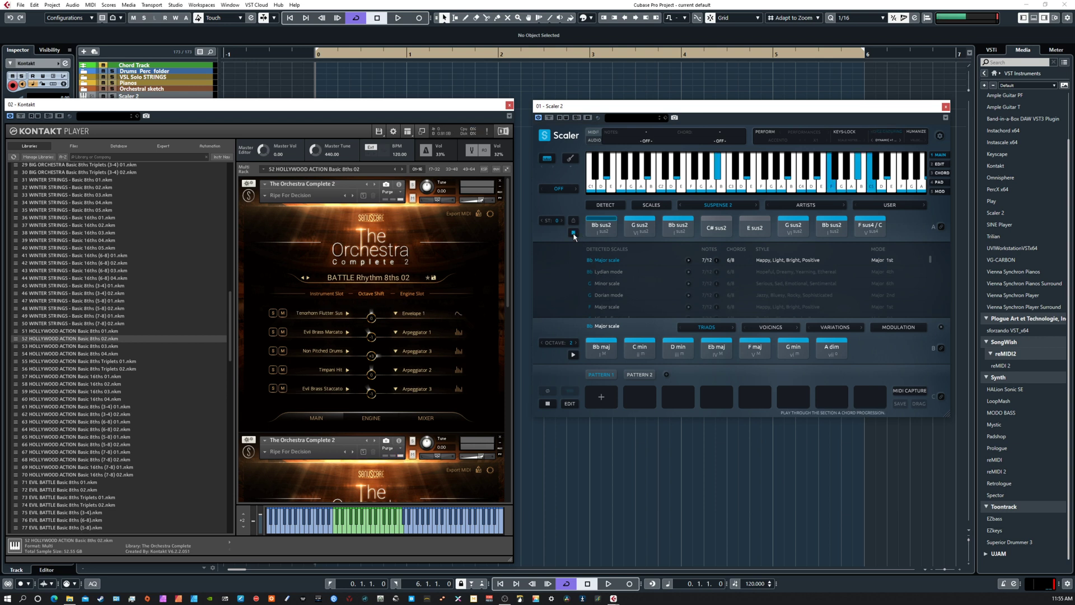
left_click(572, 233)
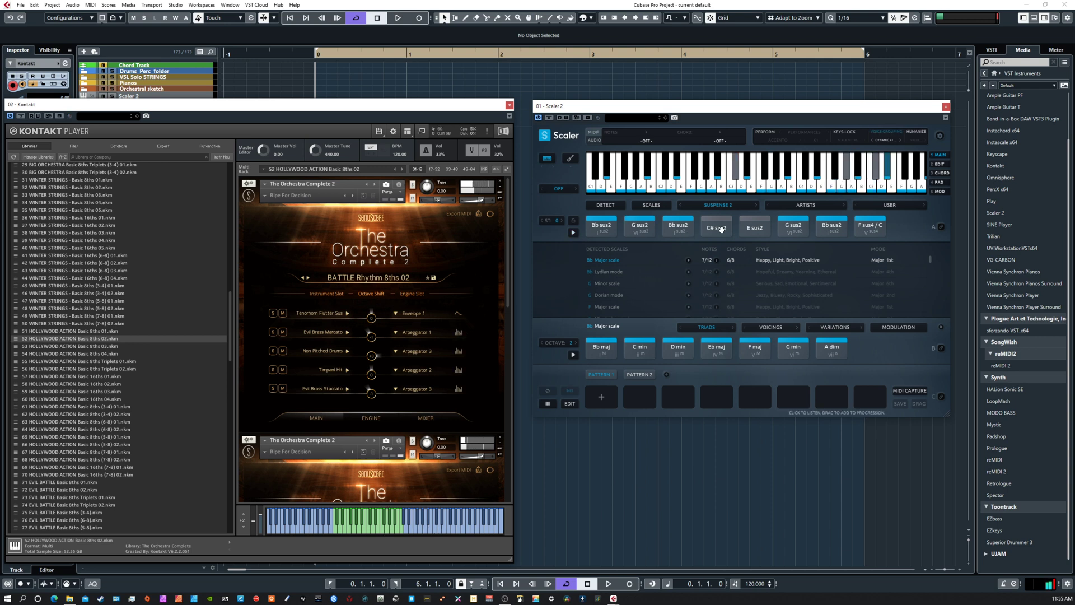
Step: Audition the "Suspense 3" chord set, including with the Kontakt multi "53 HOLLYWOOD ACTION Basic 8ths 03" loaded
left_click(756, 205)
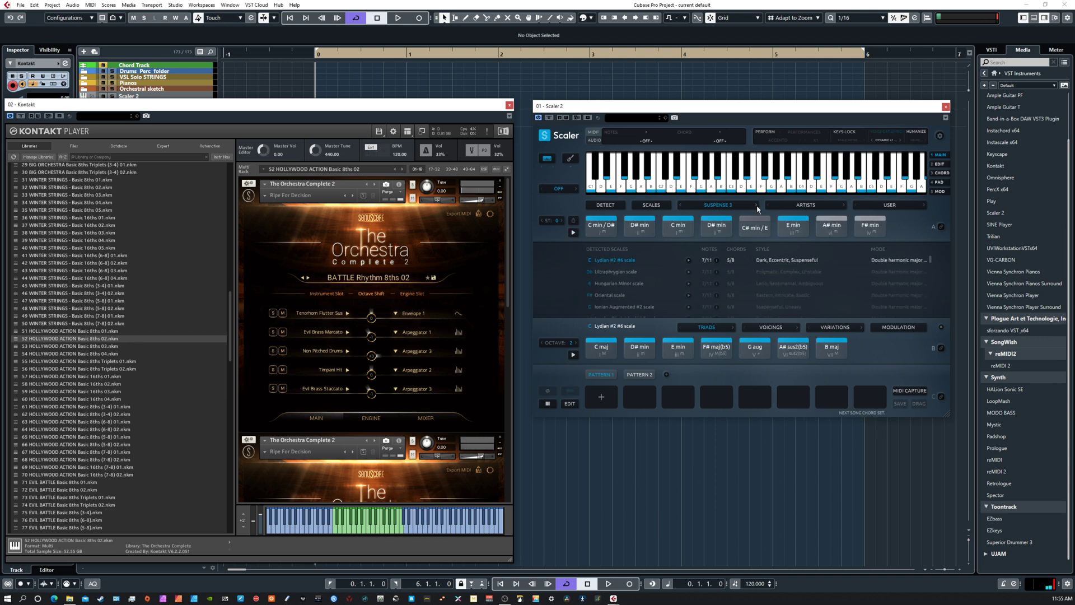
left_click(600, 226)
left_click(609, 235)
double_click(79, 346)
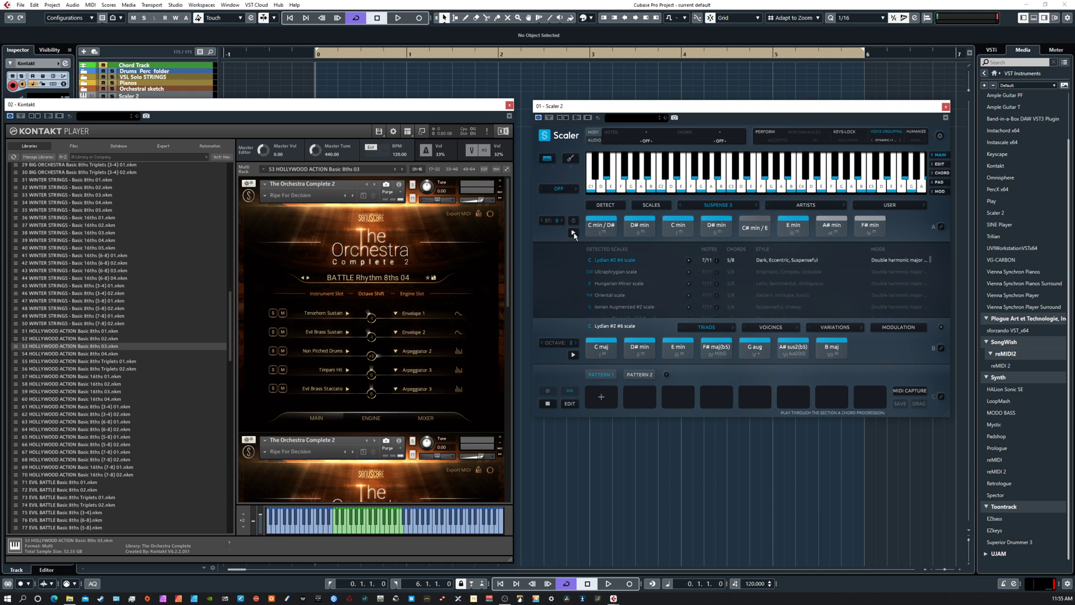
left_click(573, 233)
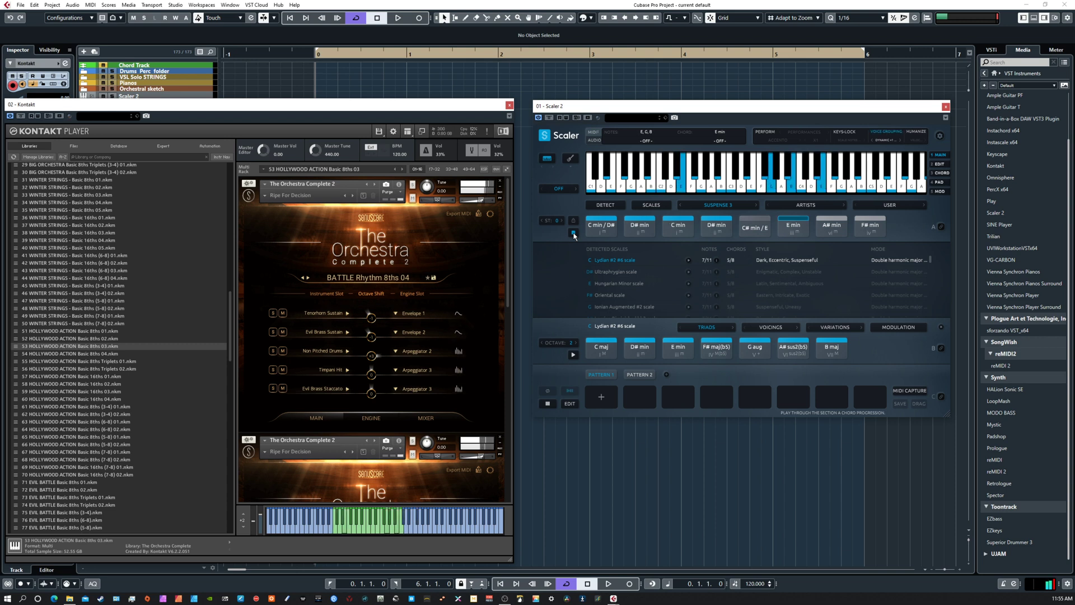
left_click(574, 233)
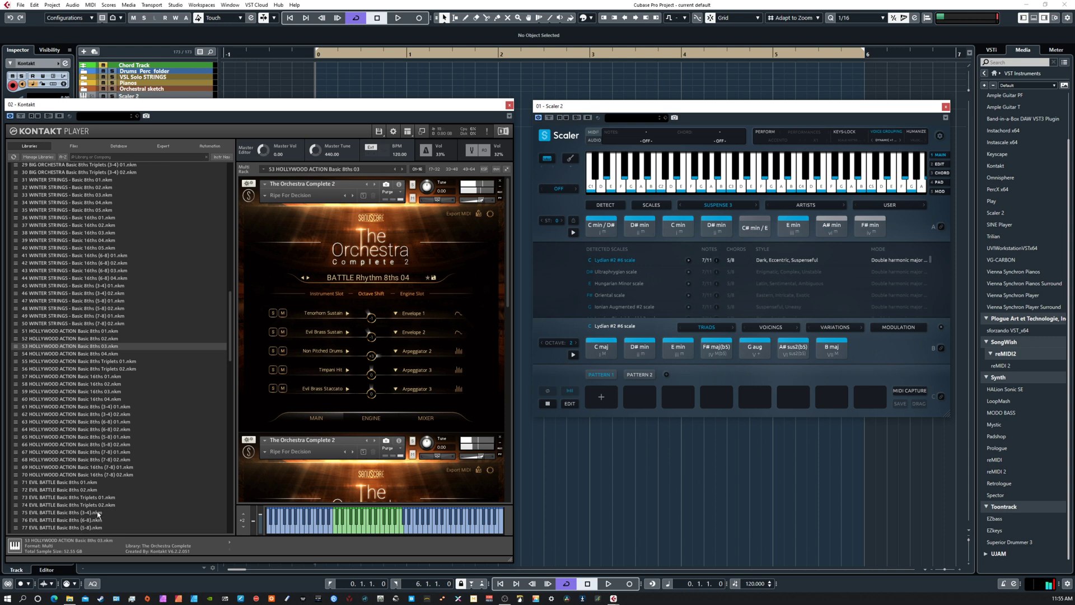
Step: Load the multi "71 EVIL BATTLE Basic 8ths 01" and the Cinematic "Horror 1" chord set, and audition its chords
double_click(73, 483)
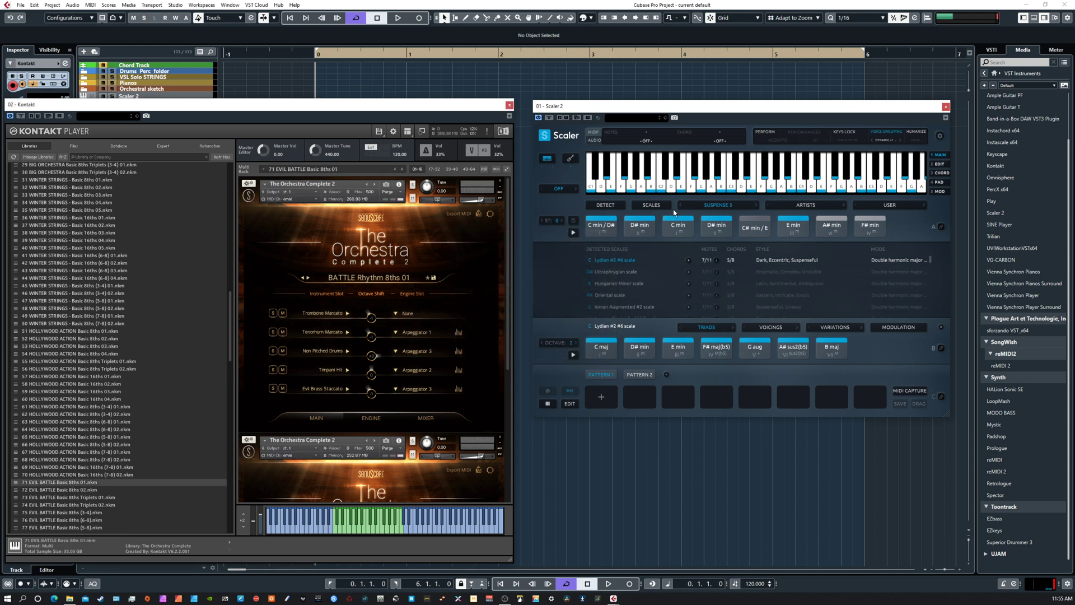
left_click(720, 206)
mouse_move(724, 266)
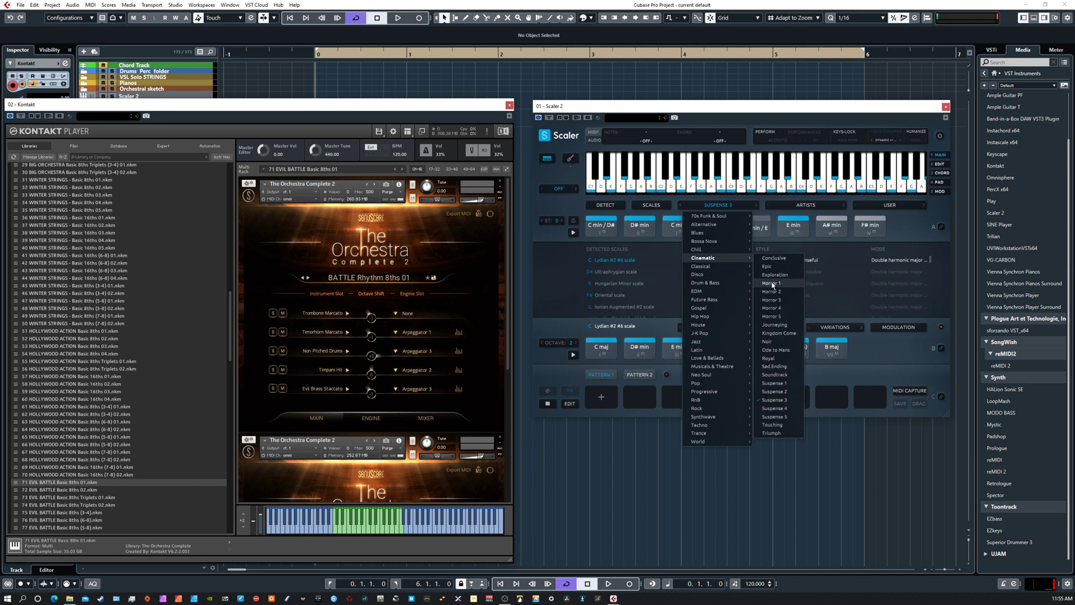
left_click(772, 283)
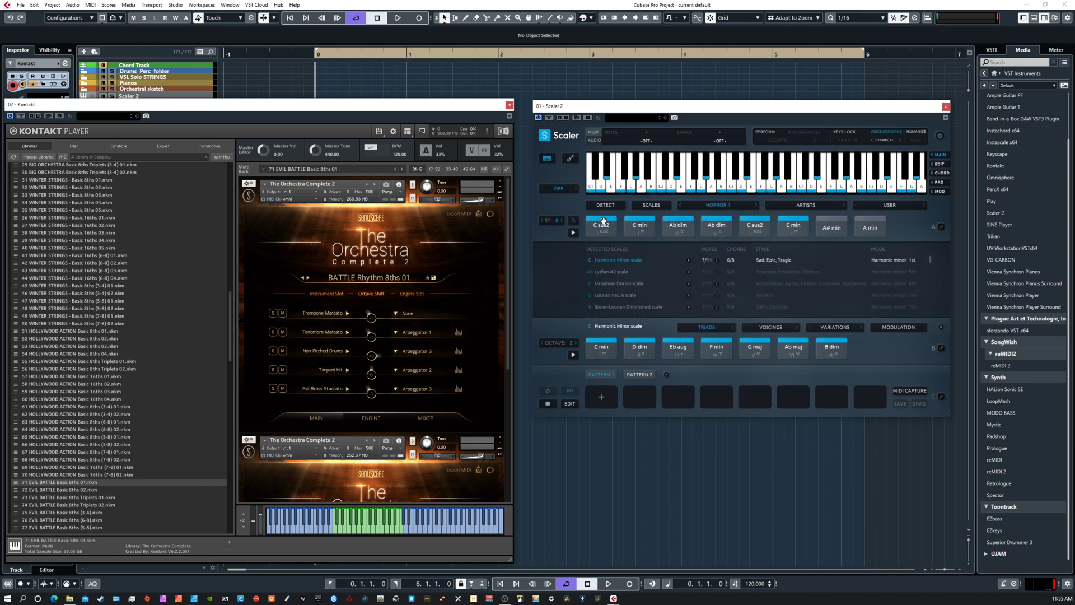
left_click(573, 233)
left_click(677, 235)
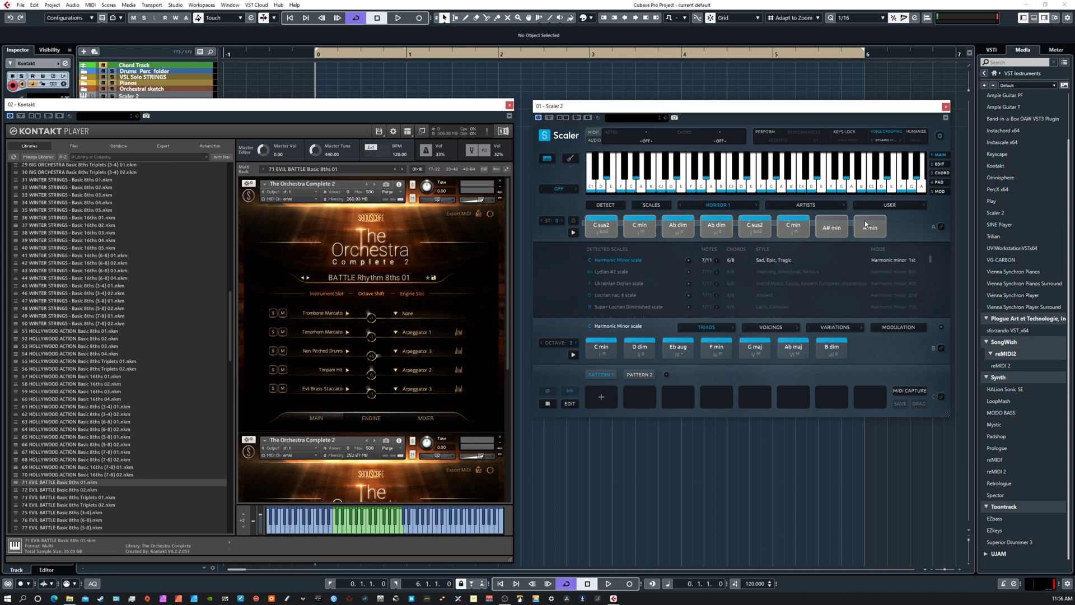
Step: Copy all eight Horror 1 chords into Pattern 1, audition the first one and look through the multi's stacked instruments
left_click_drag(601, 225, 602, 387)
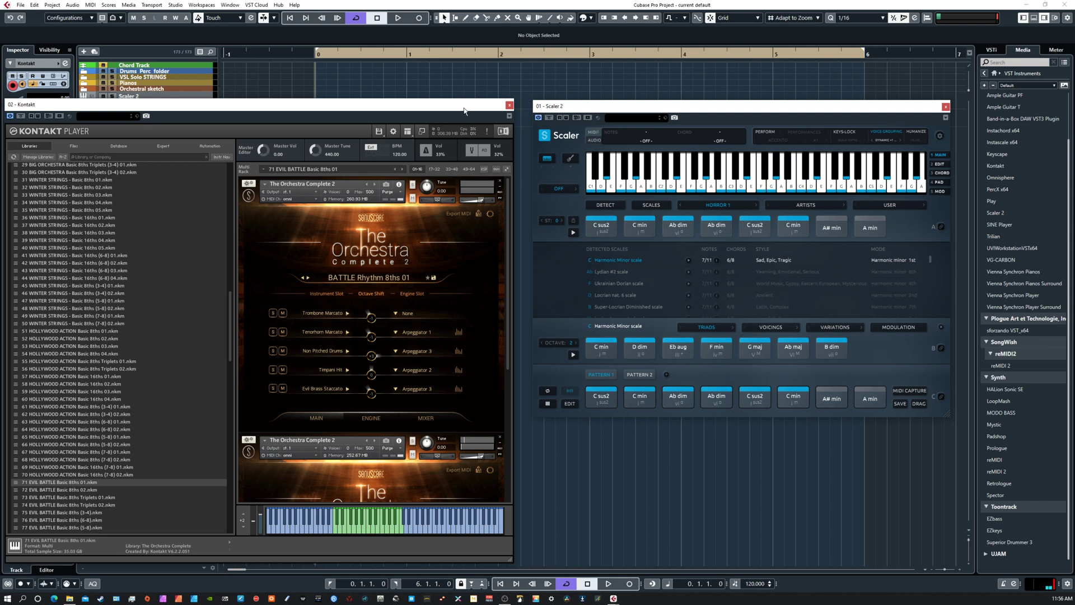
mouse_move(464, 110)
left_mouse_down()
mouse_move(463, 224)
mouse_move(476, 153)
mouse_move(469, 112)
mouse_move(470, 125)
left_mouse_up()
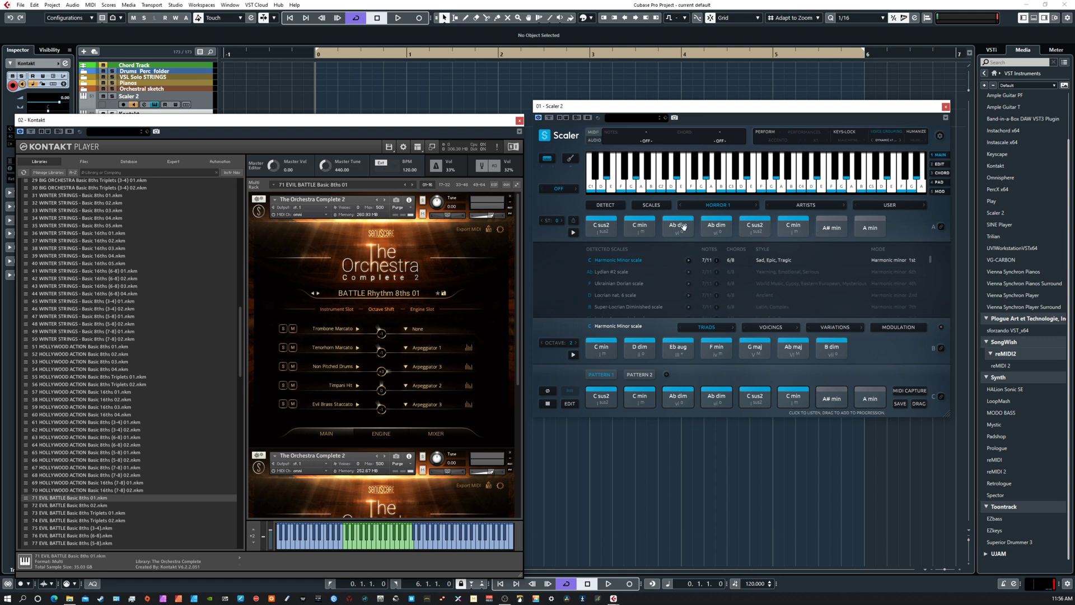
left_click(602, 397)
scroll(517, 253, "down", 5)
scroll(514, 234, "up", 5)
scroll(513, 234, "down", 5)
scroll(498, 281, "up", 4)
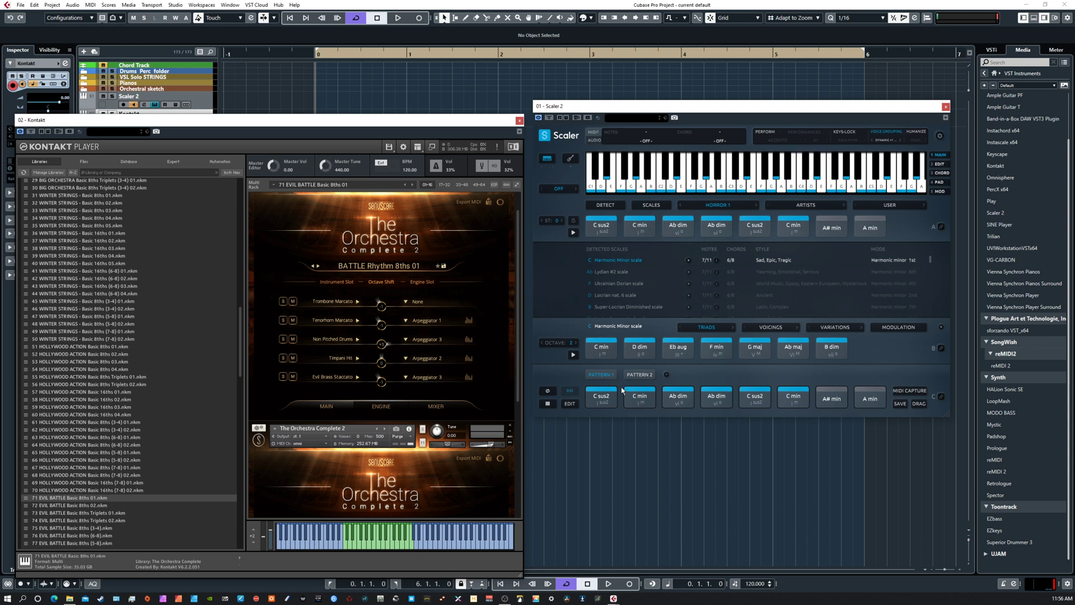
Step: Open the first Pattern 1 chord, C sus2, for editing and add a low G and an Ab to its notes
right_click(602, 400)
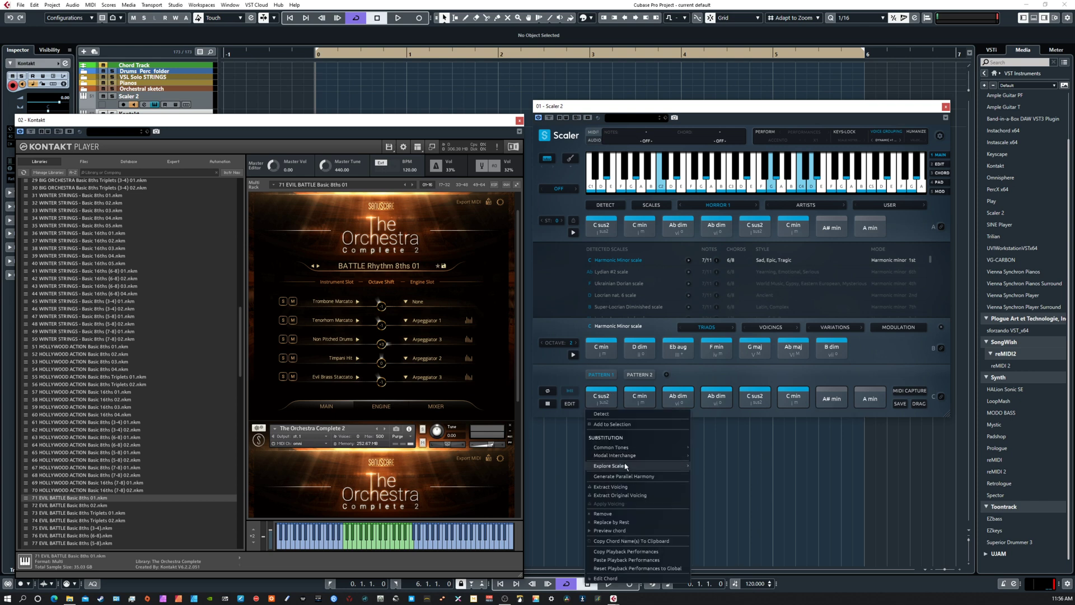
left_click(606, 578)
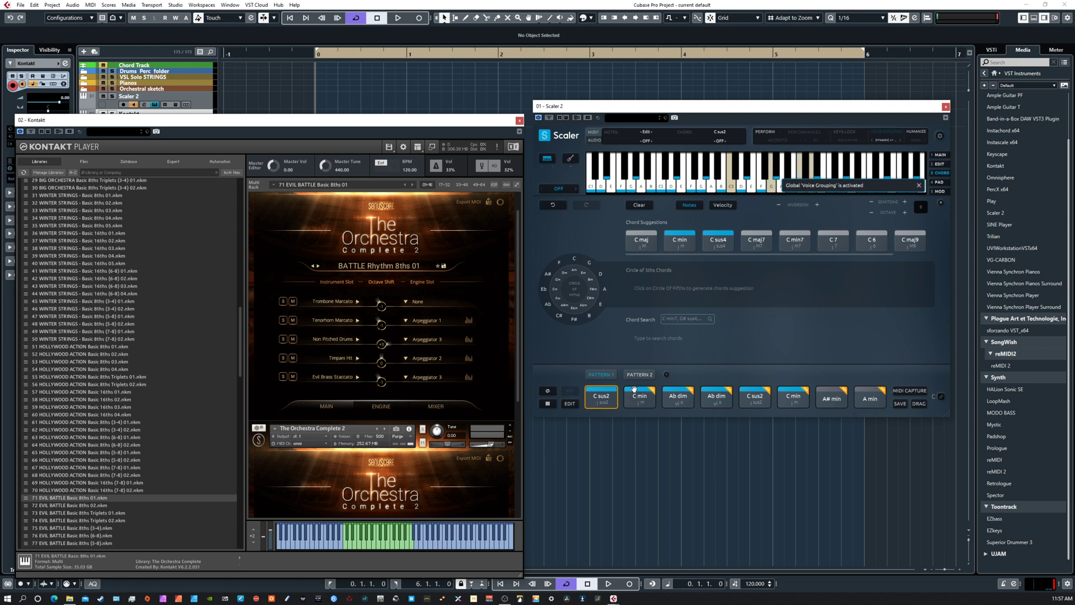
left_click(613, 391)
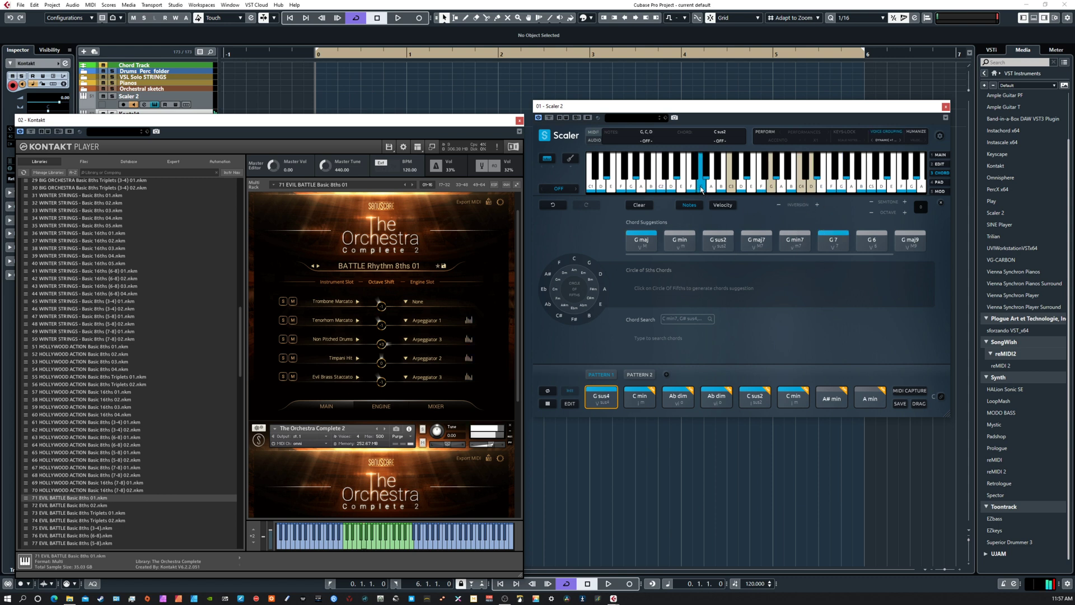
left_click(845, 170)
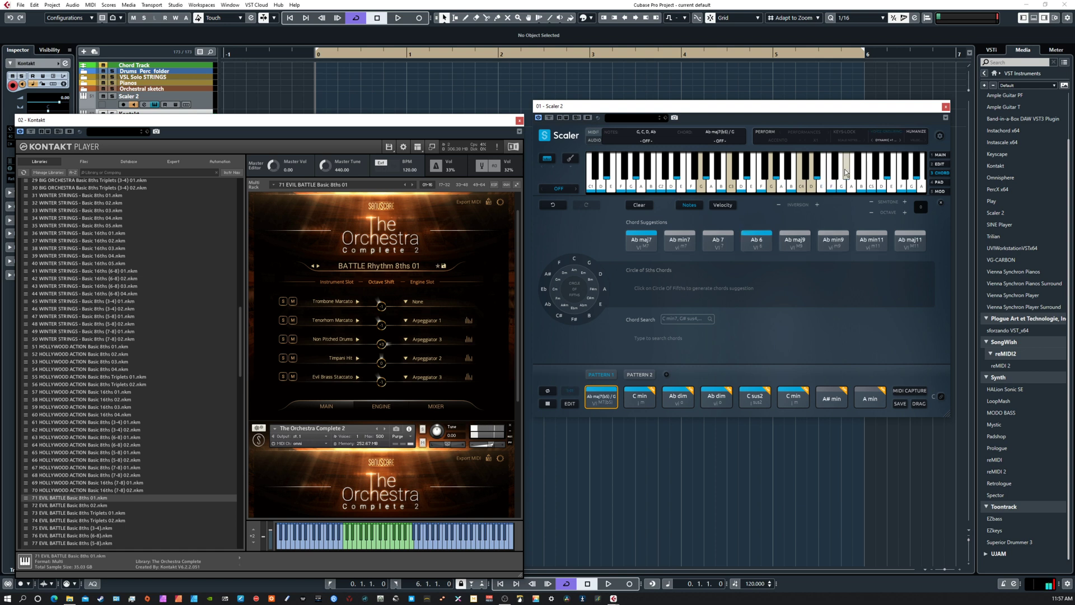
Step: Compare the first Pattern 1 chord with and without its high Ab, and audition it
left_click(846, 169)
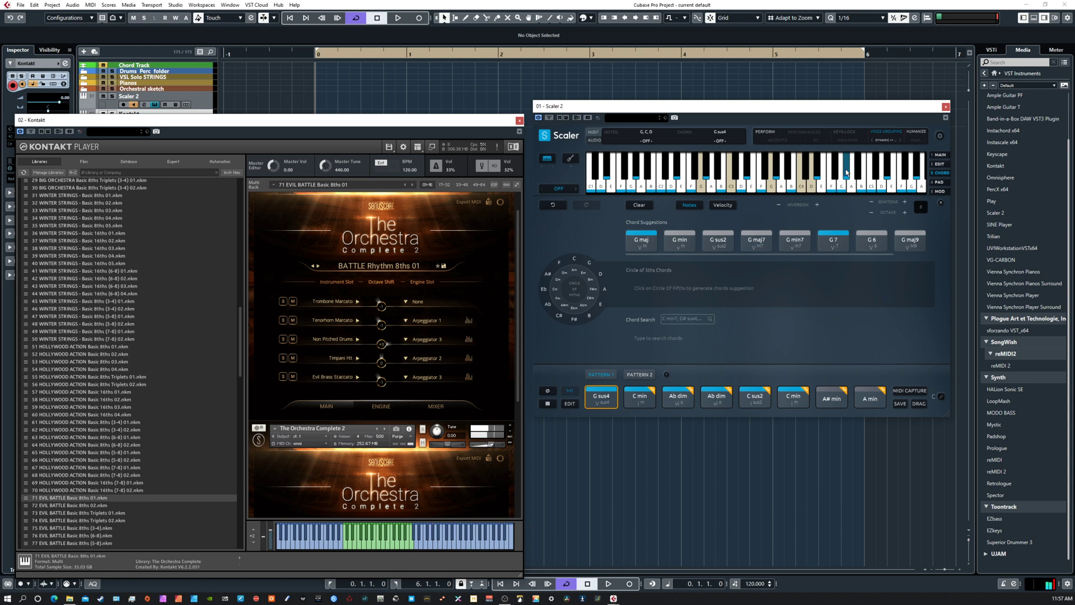
left_click(846, 166)
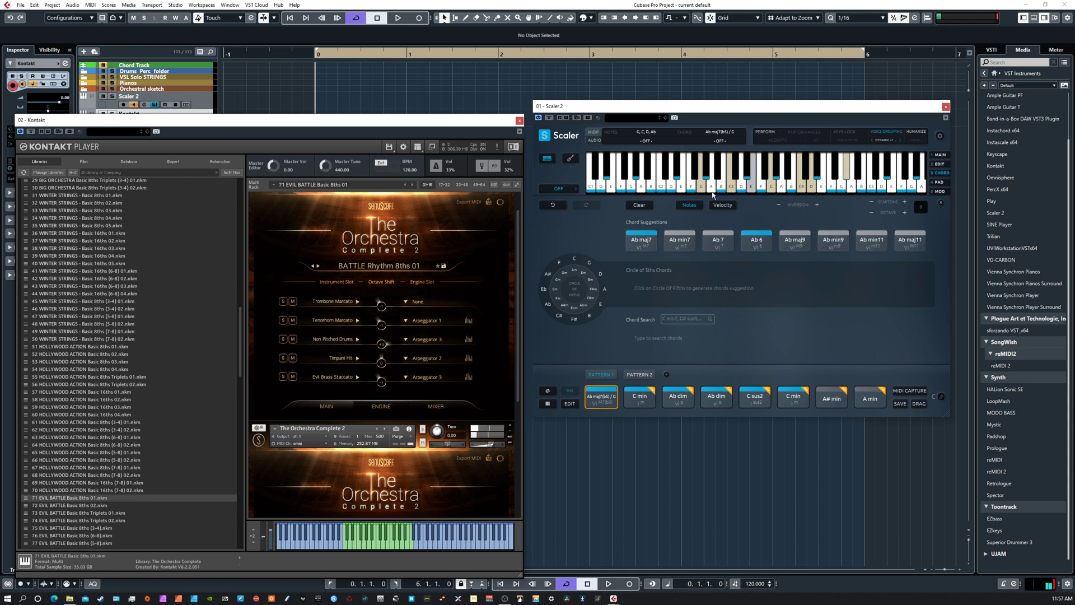
left_click(609, 399)
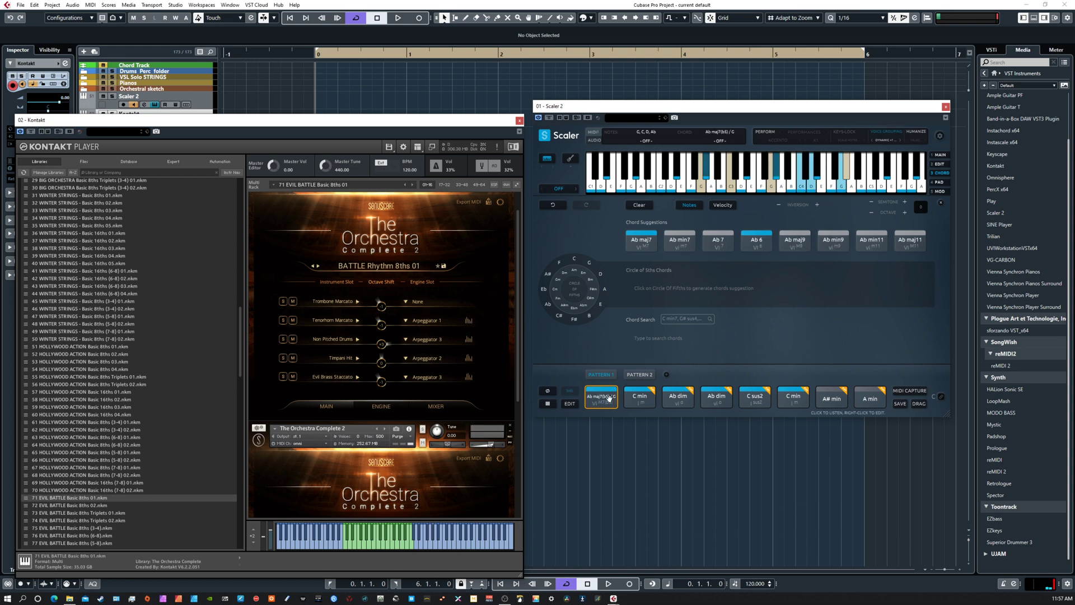
Step: Adjust the velocity of the high Ab in the first Pattern 1 chord and return to the main view
left_click(722, 205)
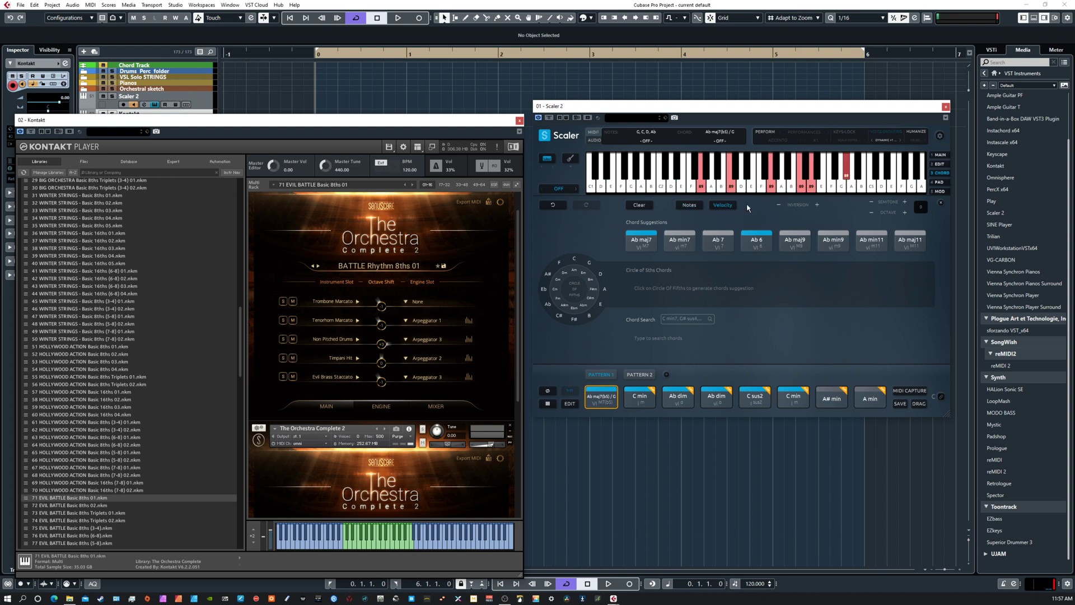
left_click(846, 169)
left_click(848, 162)
left_click(846, 175)
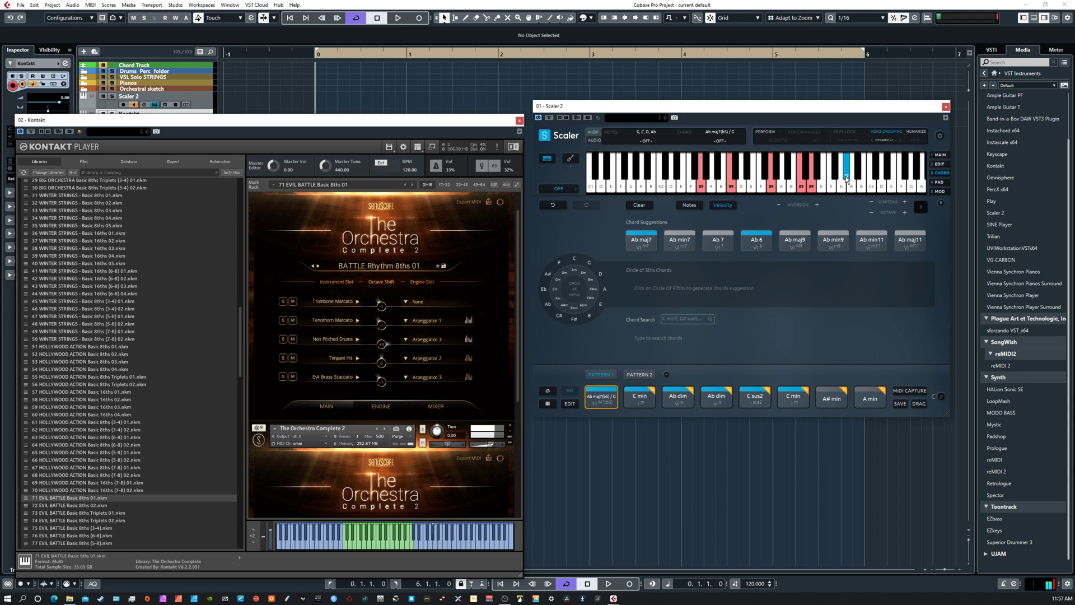
left_click(848, 162)
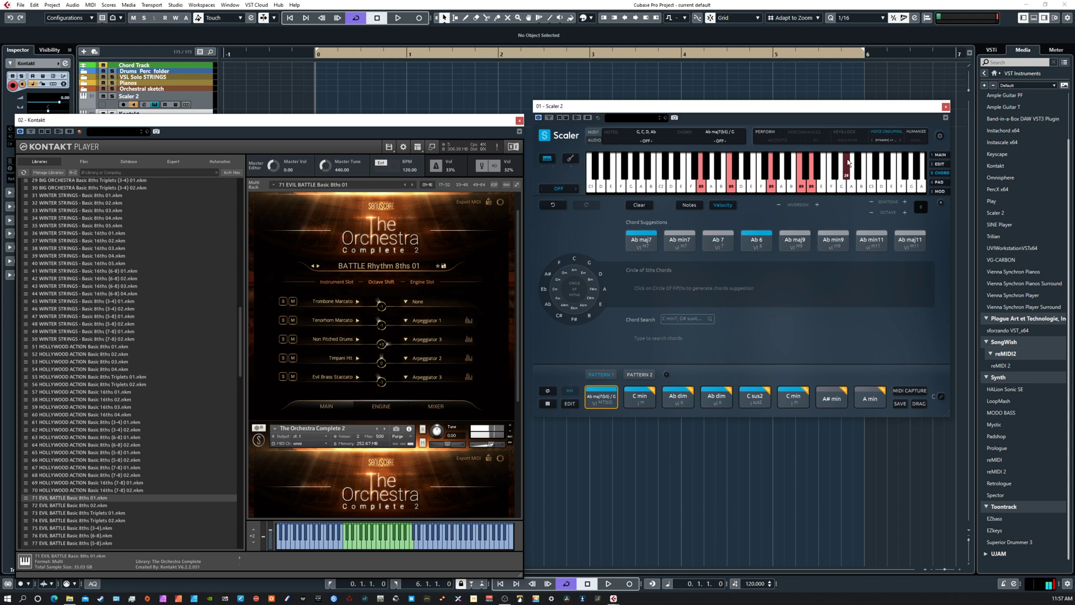
left_click(800, 178)
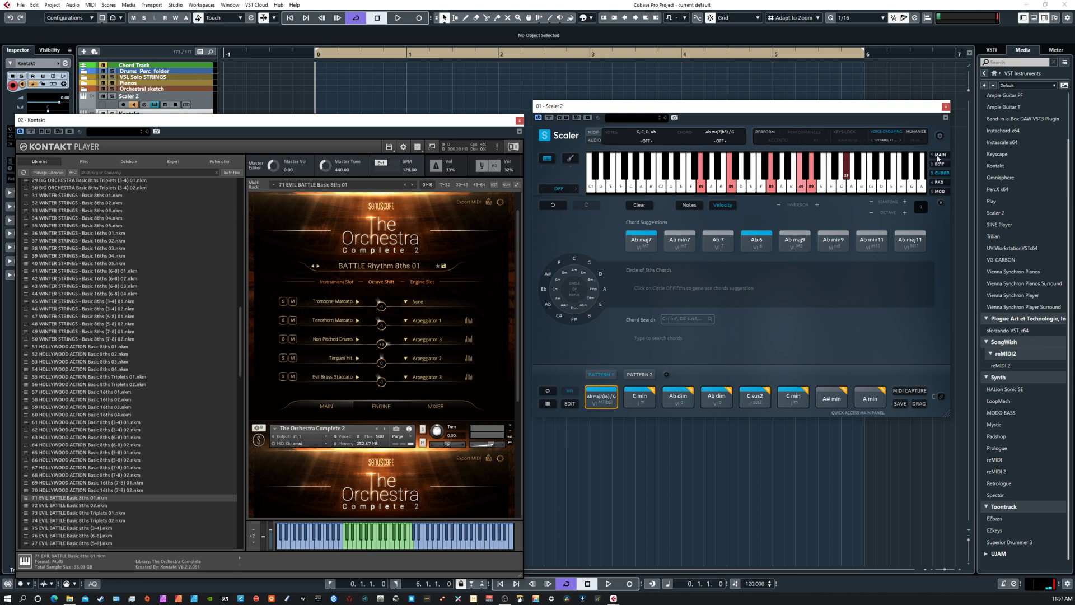
left_click(938, 157)
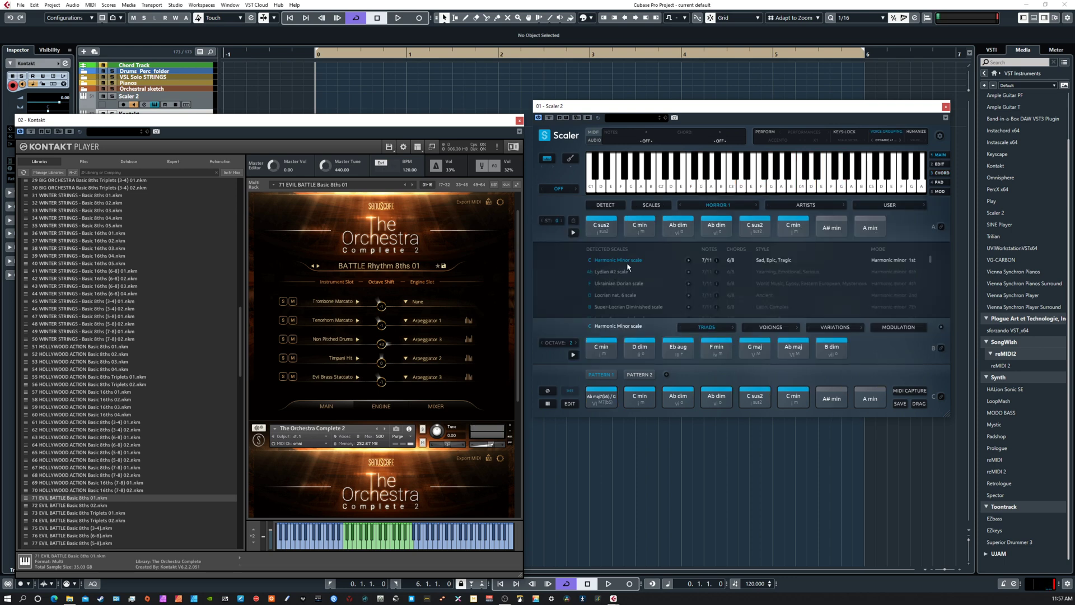
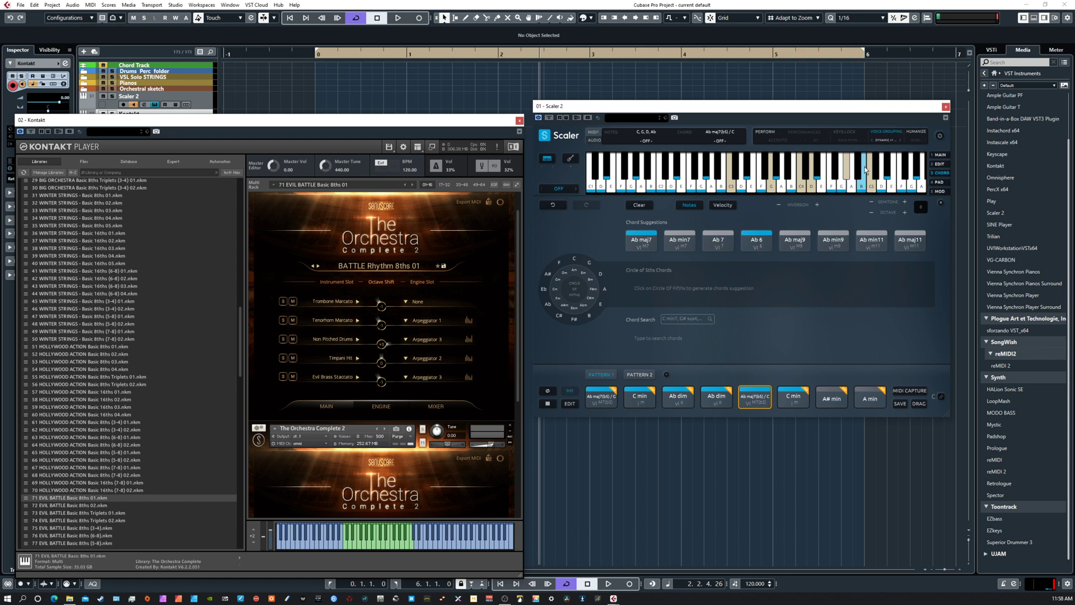
Step: Add an F to the fifth Pattern 1 chord and return to the main view
left_click(833, 185)
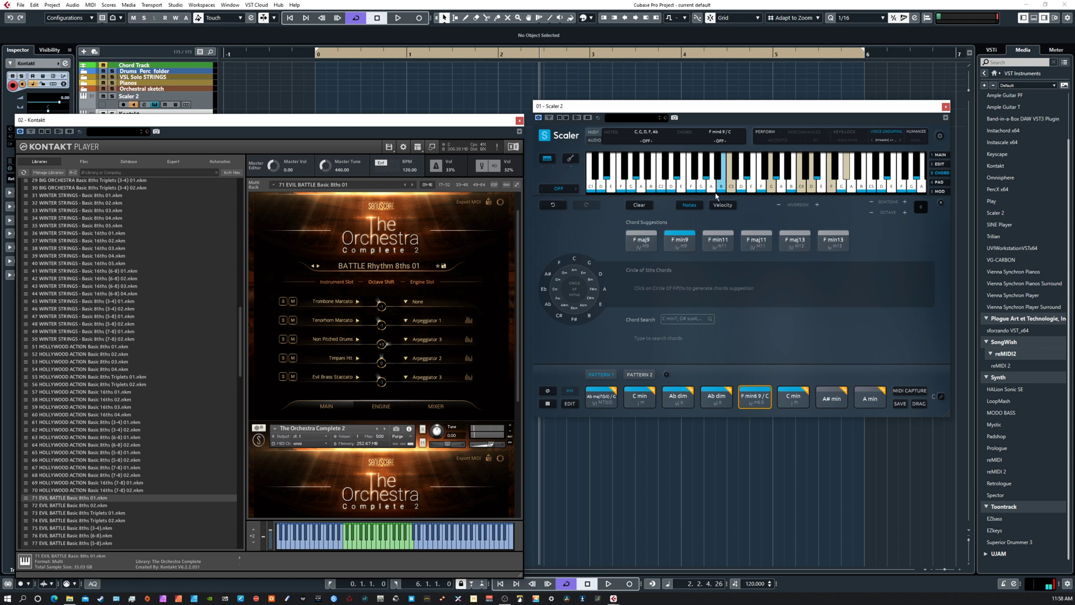
left_click(804, 191)
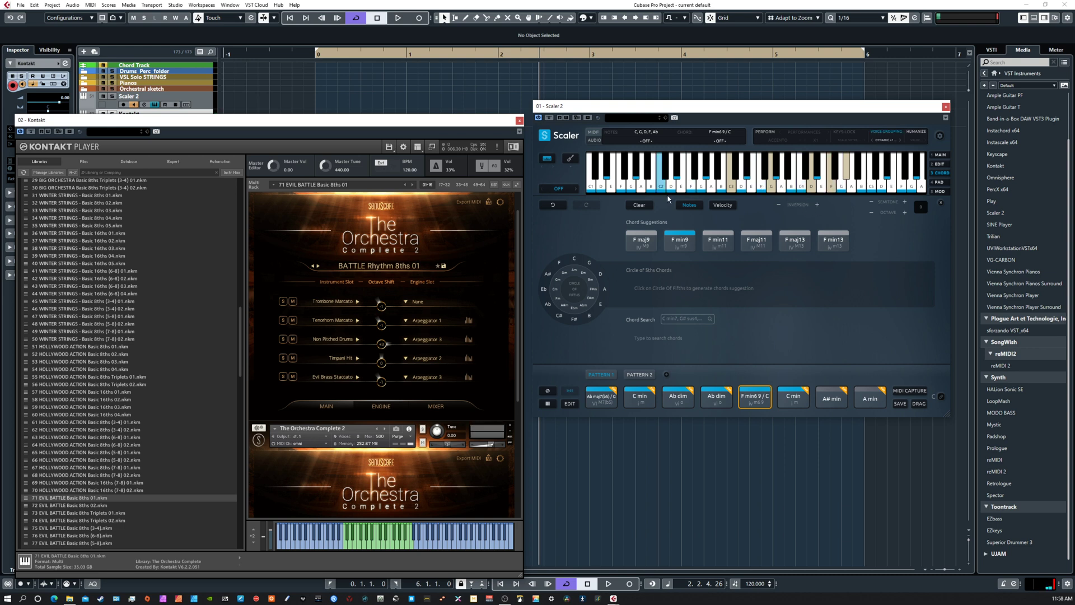
left_click(940, 155)
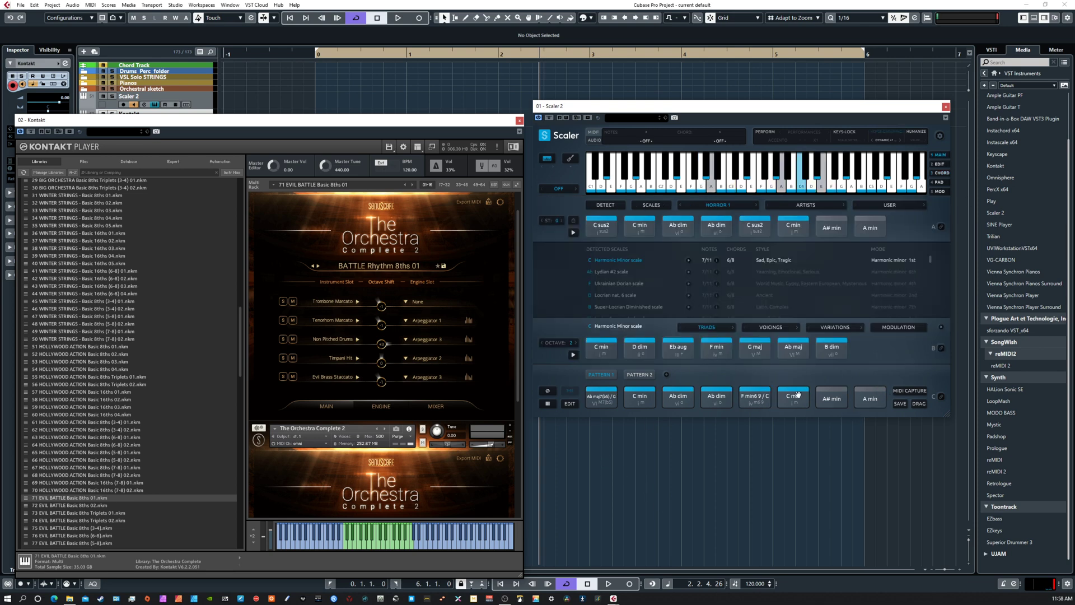
Step: Play through the original Horror 1 progression and the edited Pattern 1 progression twice to compare how they sound
left_click(572, 233)
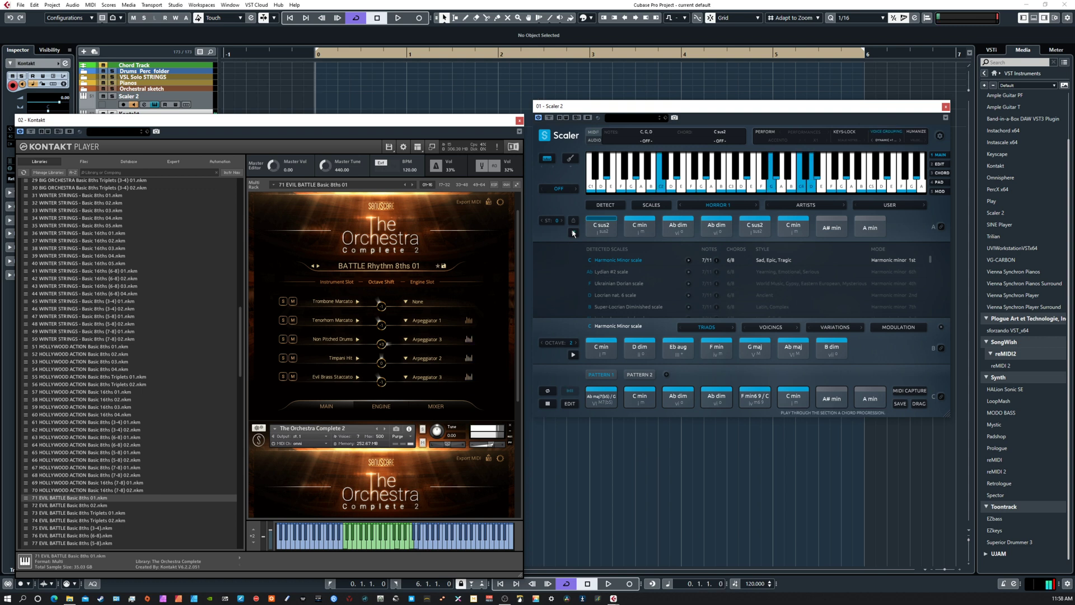
key("space")
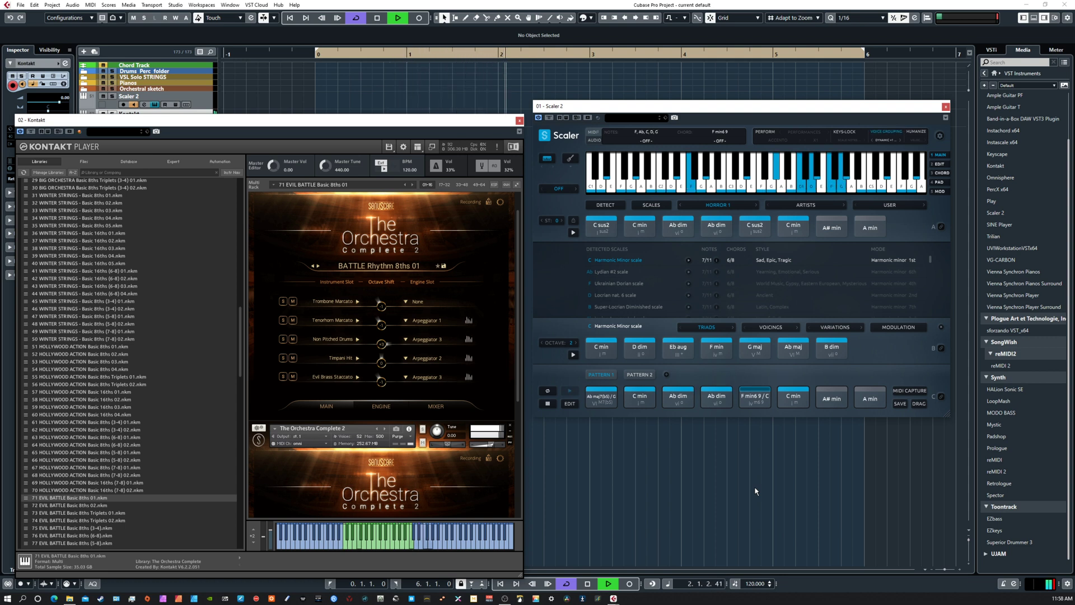
key("space")
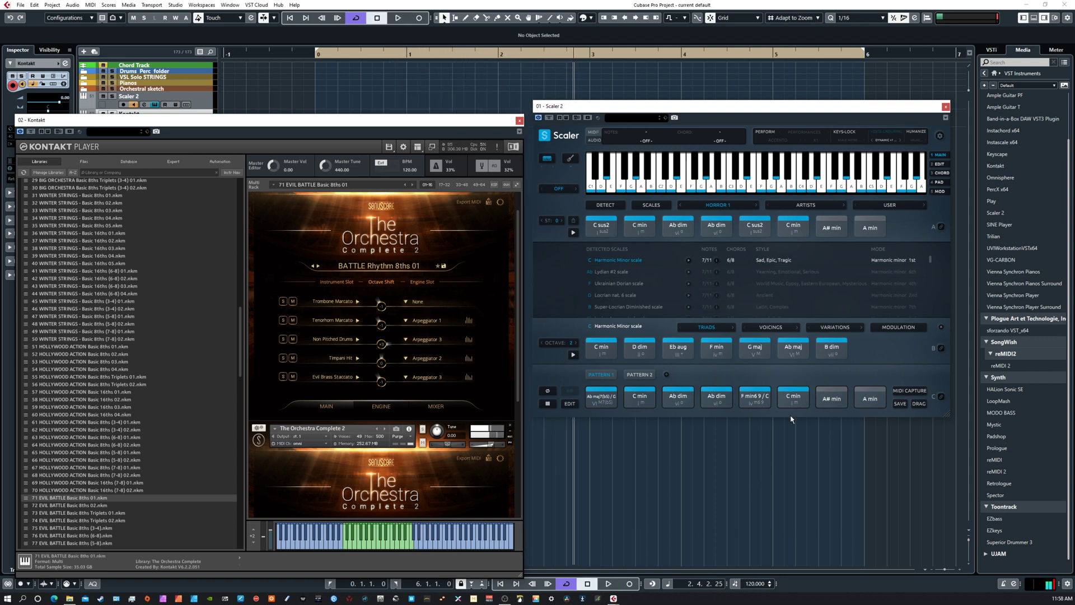
left_click(787, 392)
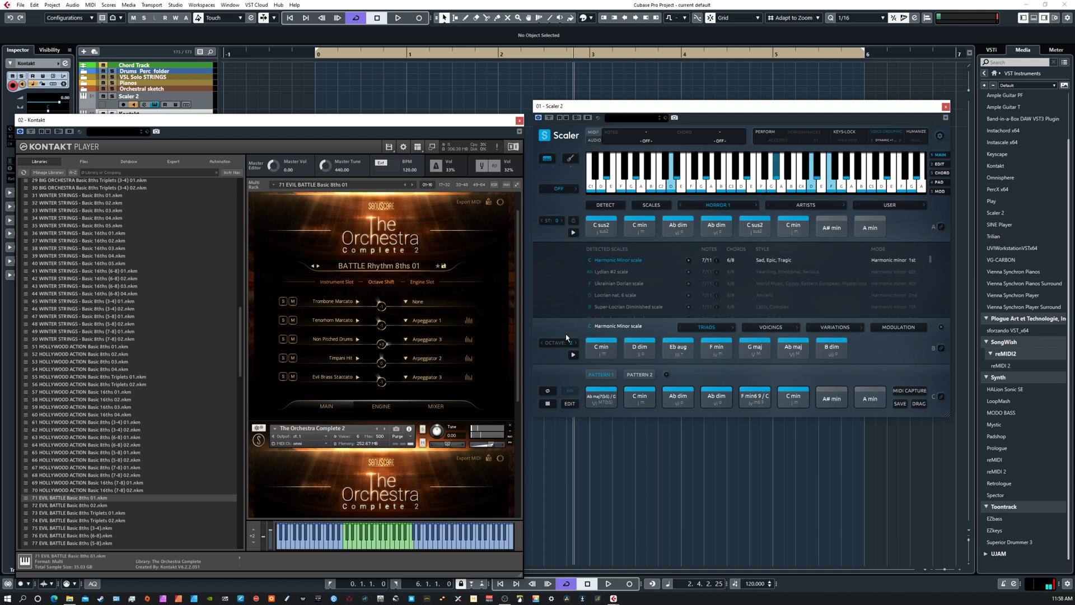
left_click(572, 233)
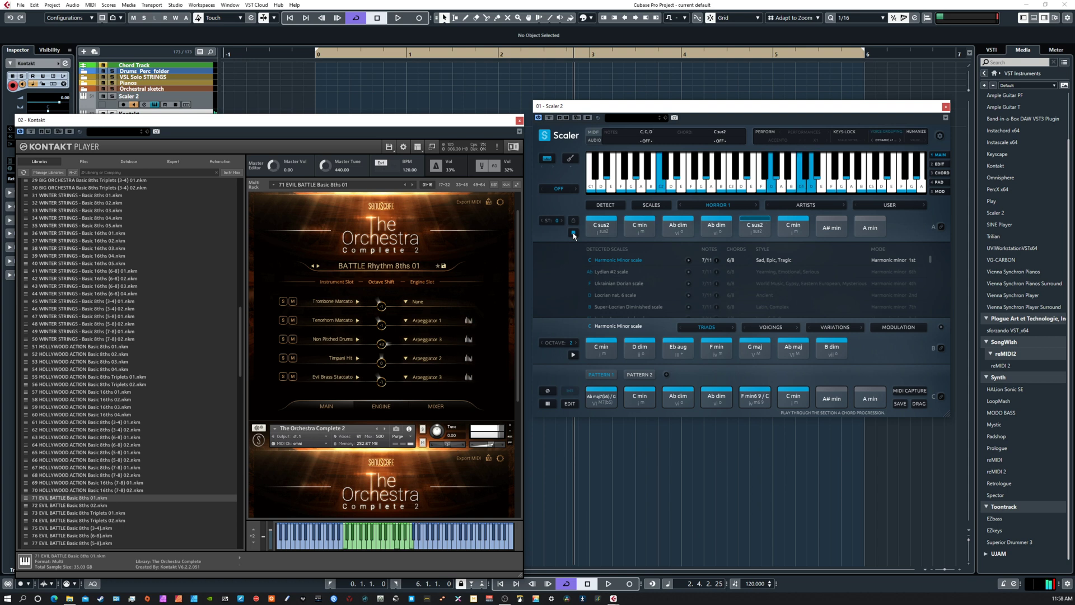
left_click(573, 233)
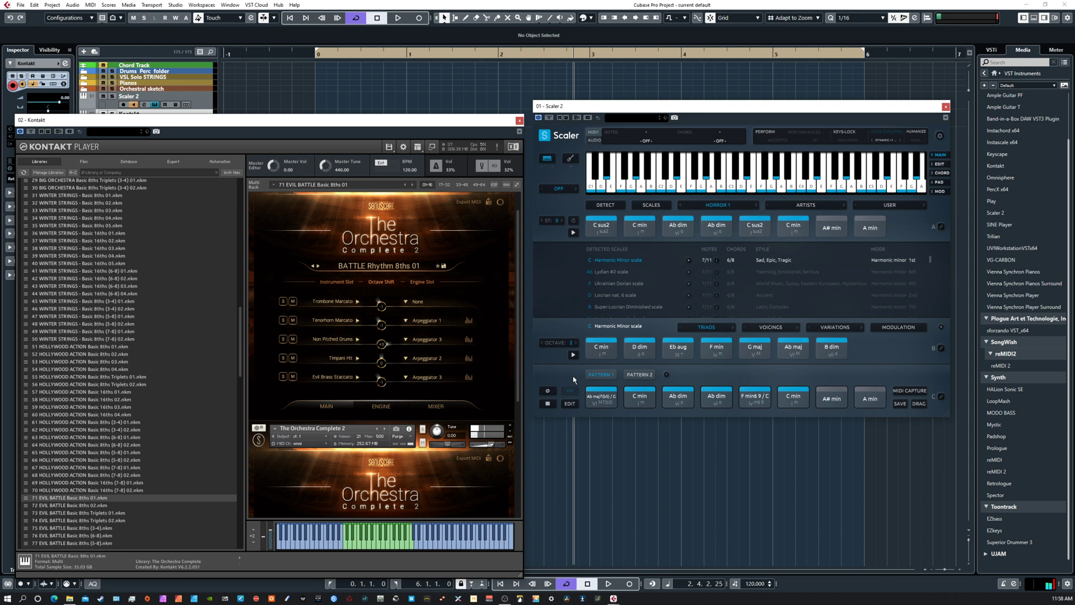
key("space")
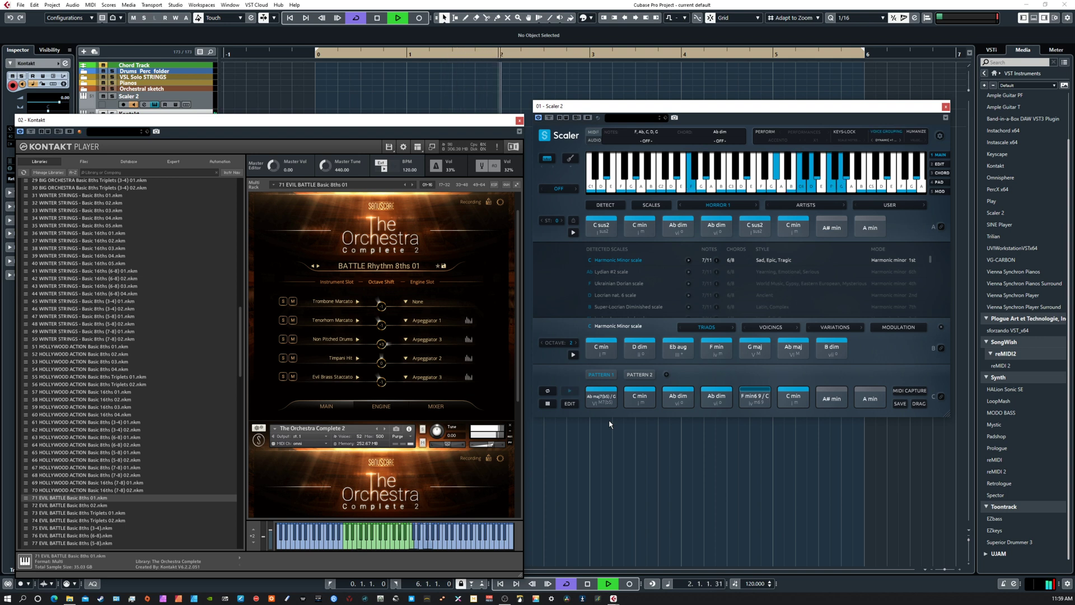
key("space")
Step: Compare the edited fifth Pattern 1 chord, F min6 9/C, with the original fifth Horror 1 chord, C sus2
left_click(766, 396)
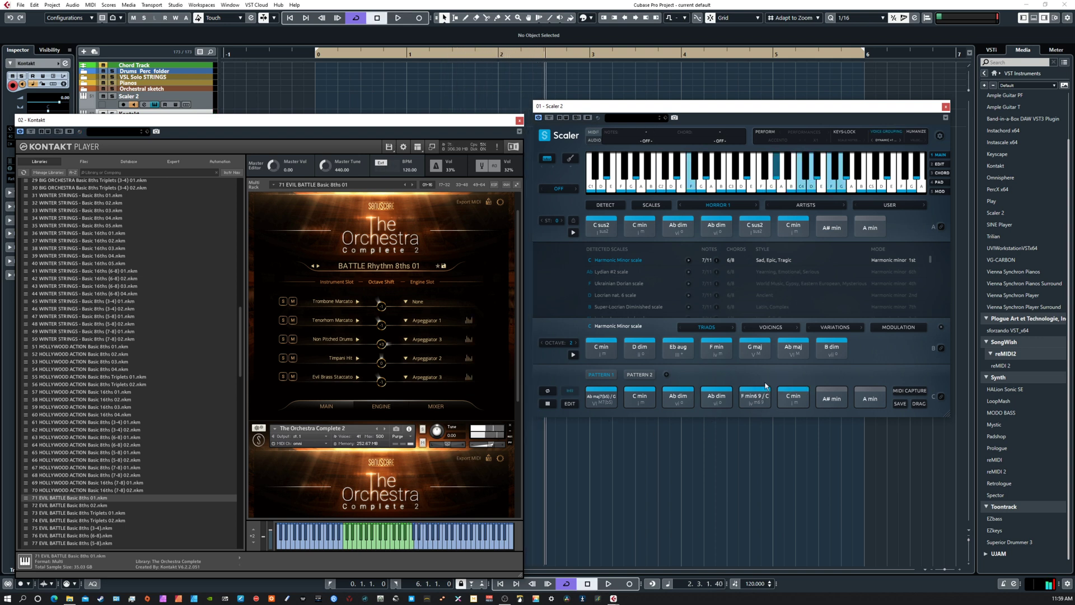
left_click(759, 222)
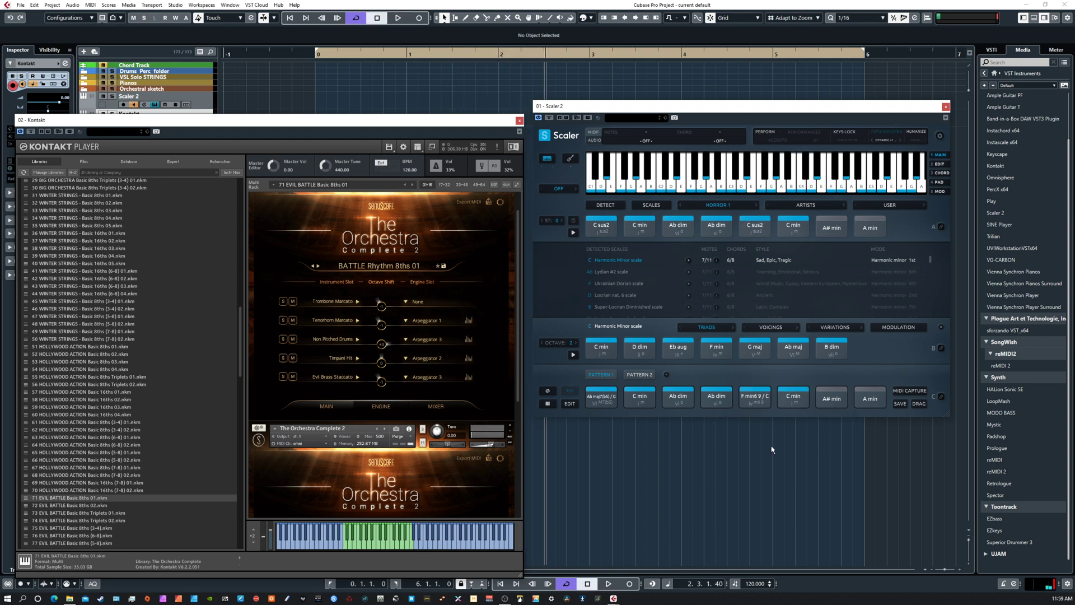
left_click(761, 399)
left_click(755, 349)
Step: Look through the rhythm multis in the Kontakt library list, from EVIL BATTLE back to WINTER STRINGS and BIG ORCHESTRA
scroll(116, 499, "down", 4)
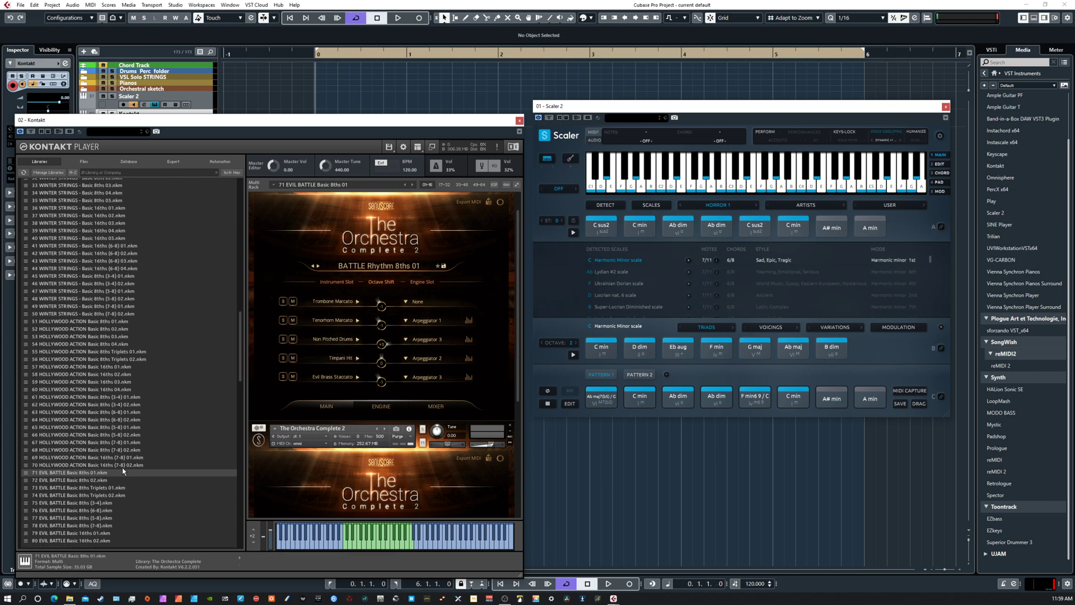
scroll(123, 465, "up", 8)
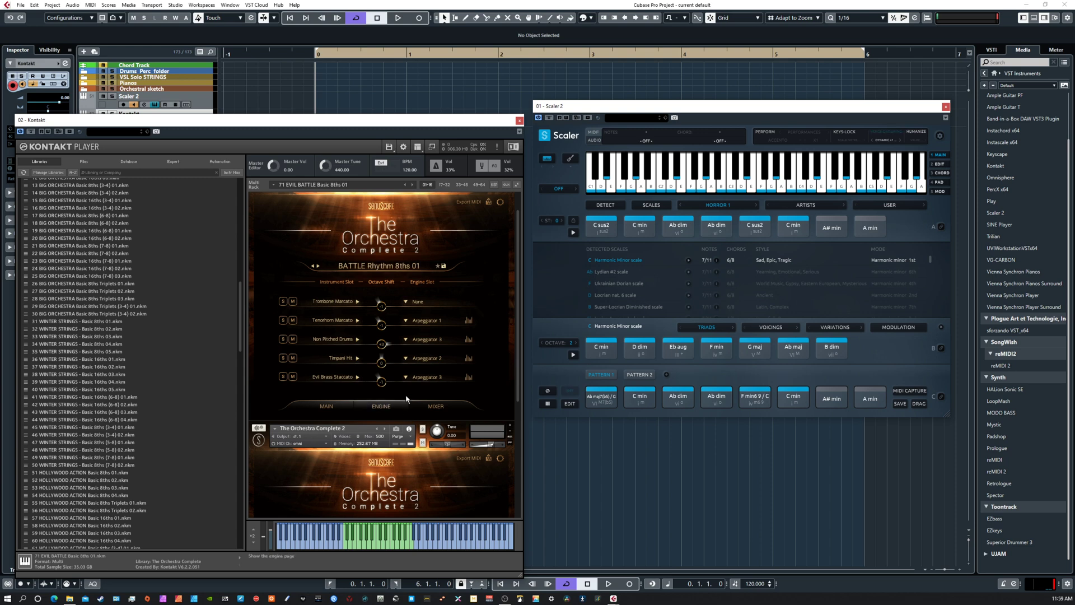
left_click(610, 395)
Step: Close Kontakt and mute its track, and add EZkeys as a new instrument track
left_click(519, 121)
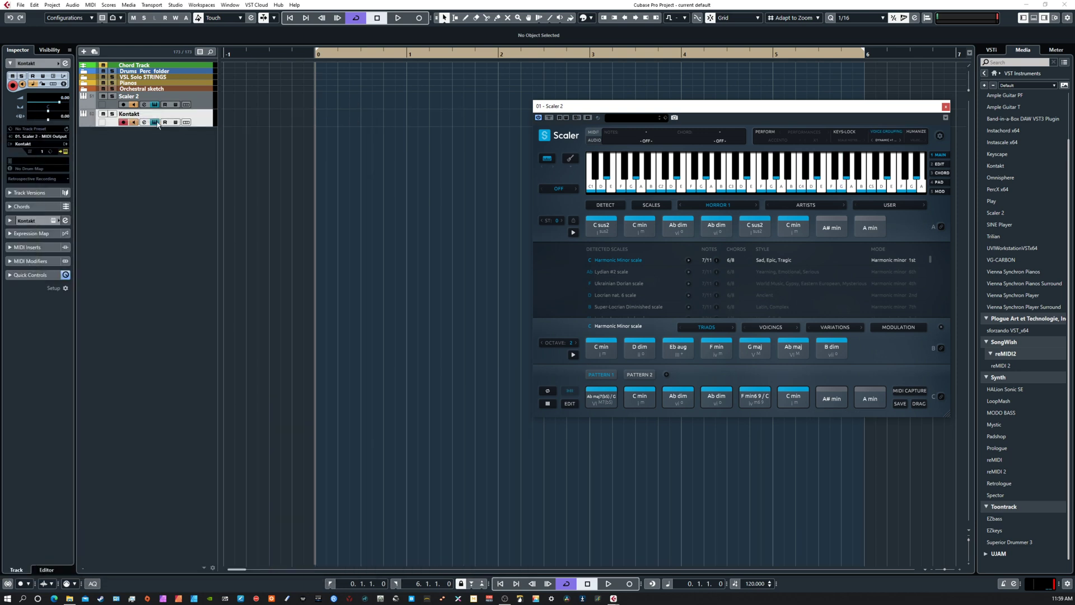
left_click(102, 114)
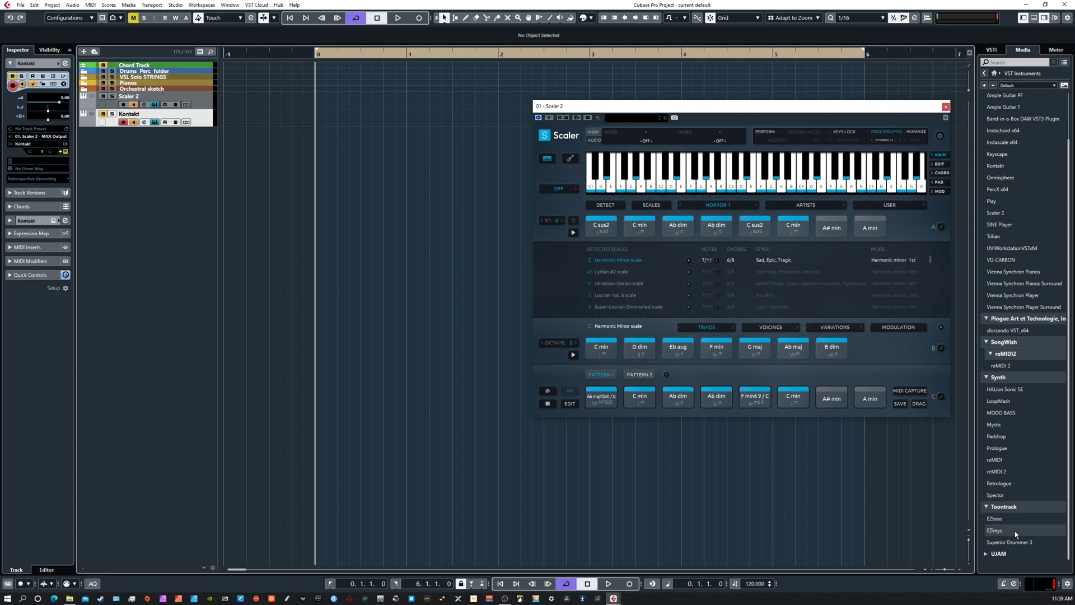
left_click_drag(1014, 531, 390, 291)
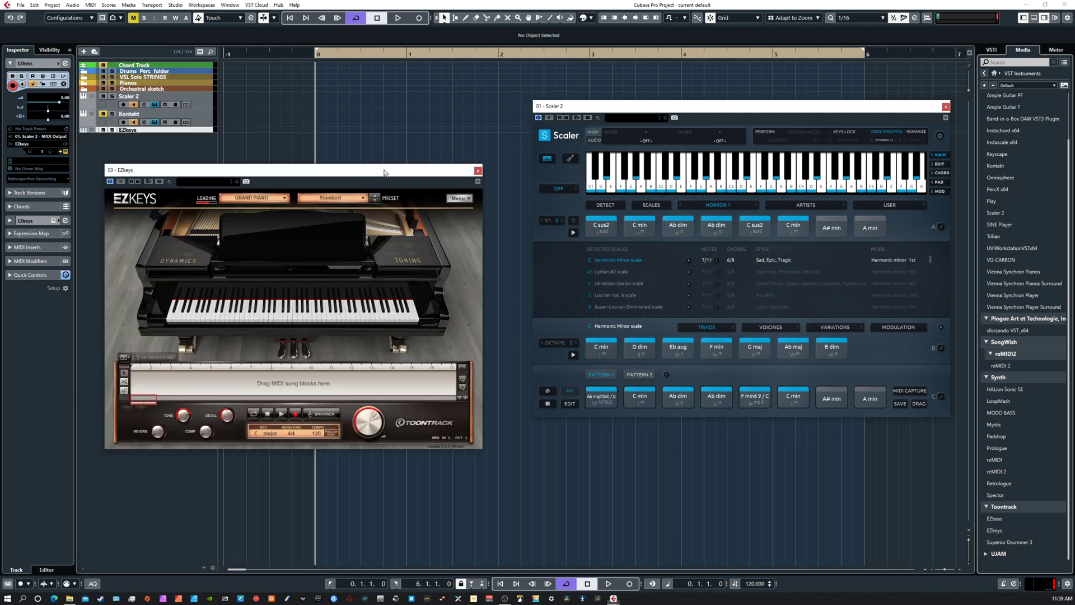
mouse_move(386, 170)
left_mouse_down()
mouse_move(404, 208)
mouse_move(404, 159)
left_mouse_up()
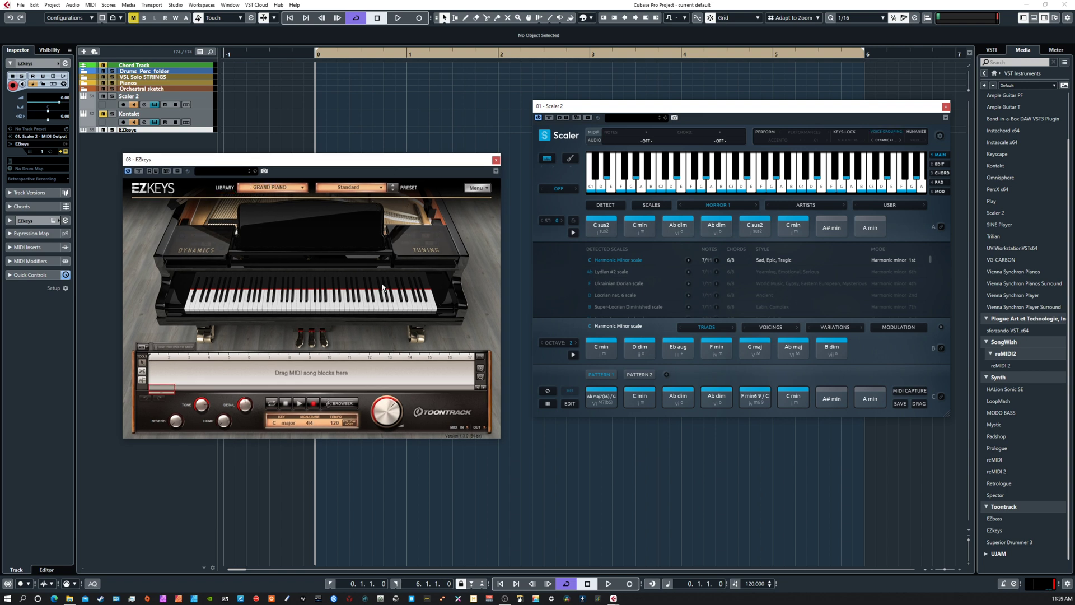
Step: Browse the EZkeys MIDI libraries, examining the Ballads and Classic Soul packs
left_click(345, 405)
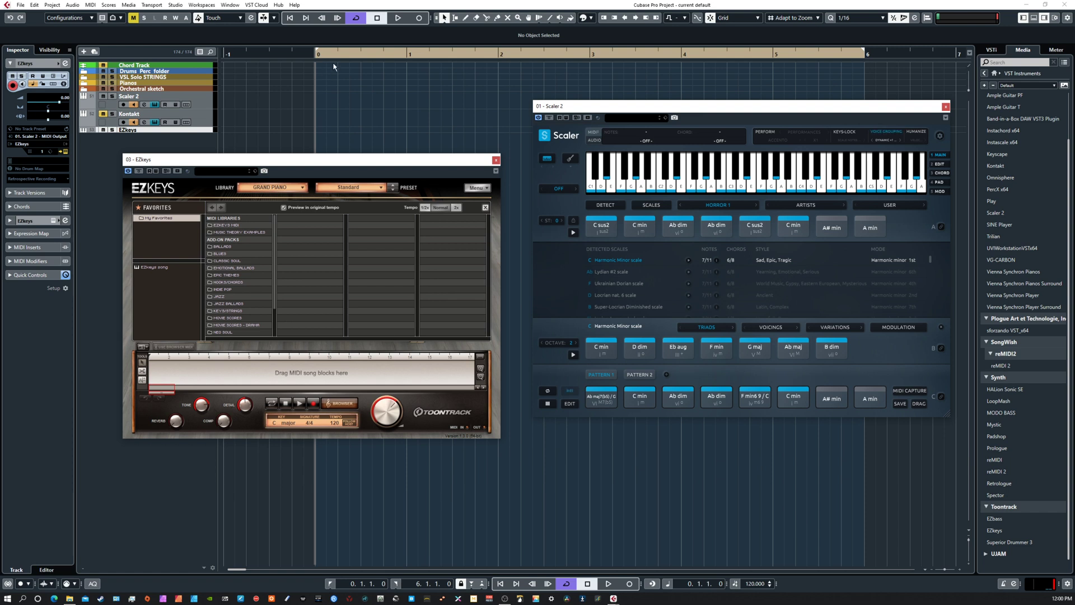
left_click(224, 247)
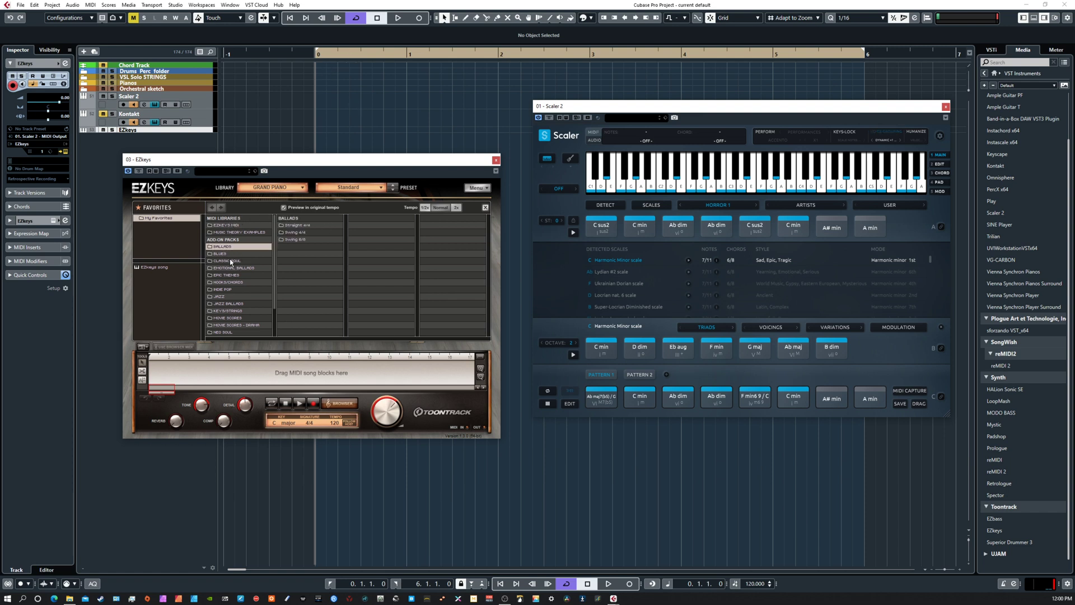
left_click(230, 261)
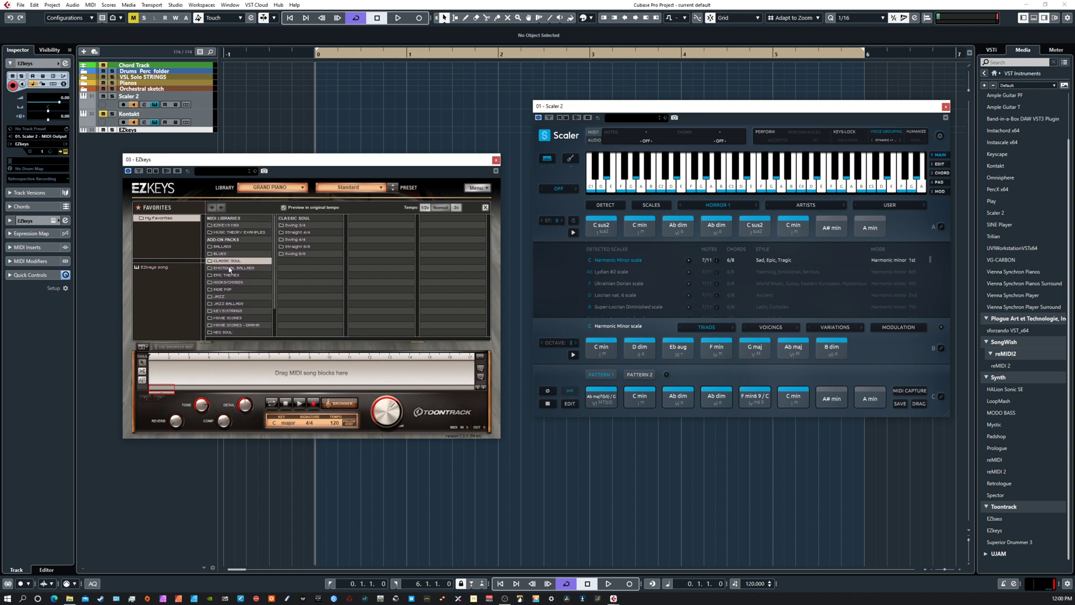
Step: Load the Scaler chord set "70s Funk & Soul 1" from the 70s Funk & Soul category
left_click(705, 207)
mouse_move(703, 219)
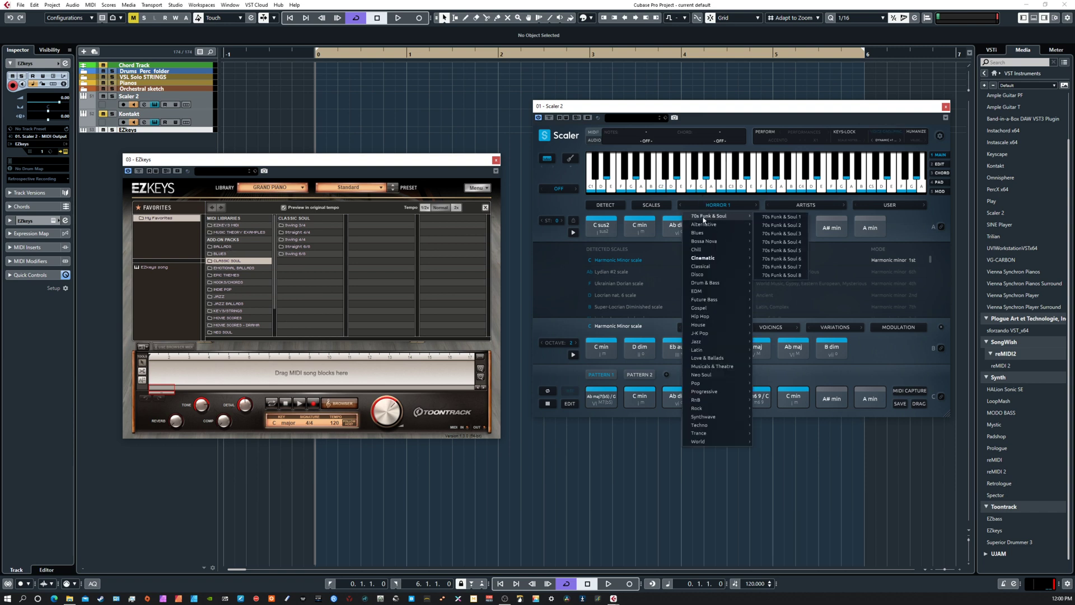
left_click(763, 218)
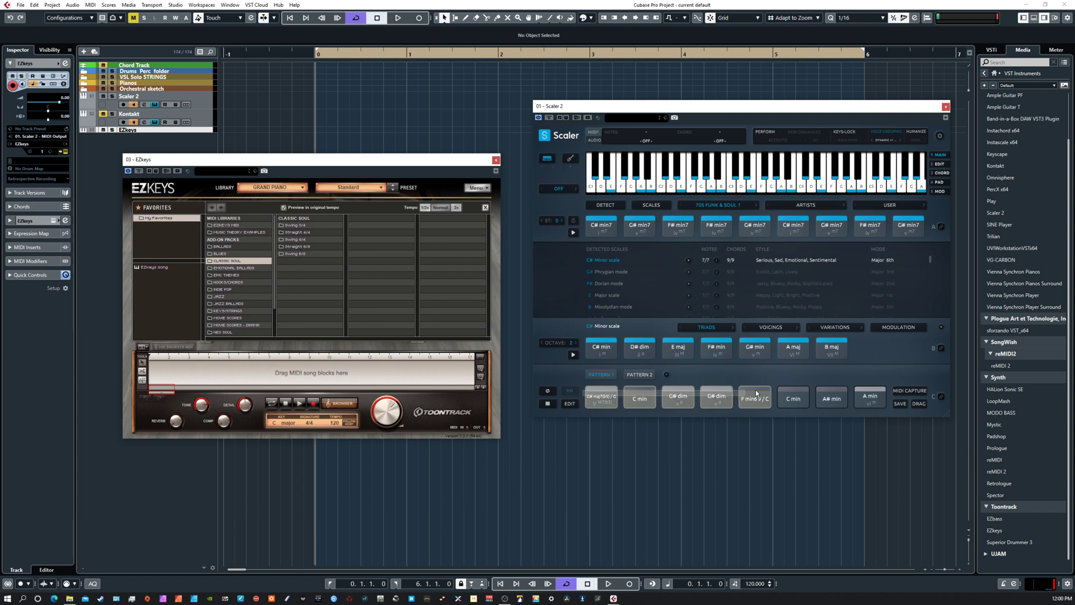
Step: Remove all eight chords from Pattern 1
left_click(703, 398)
right_click(666, 400)
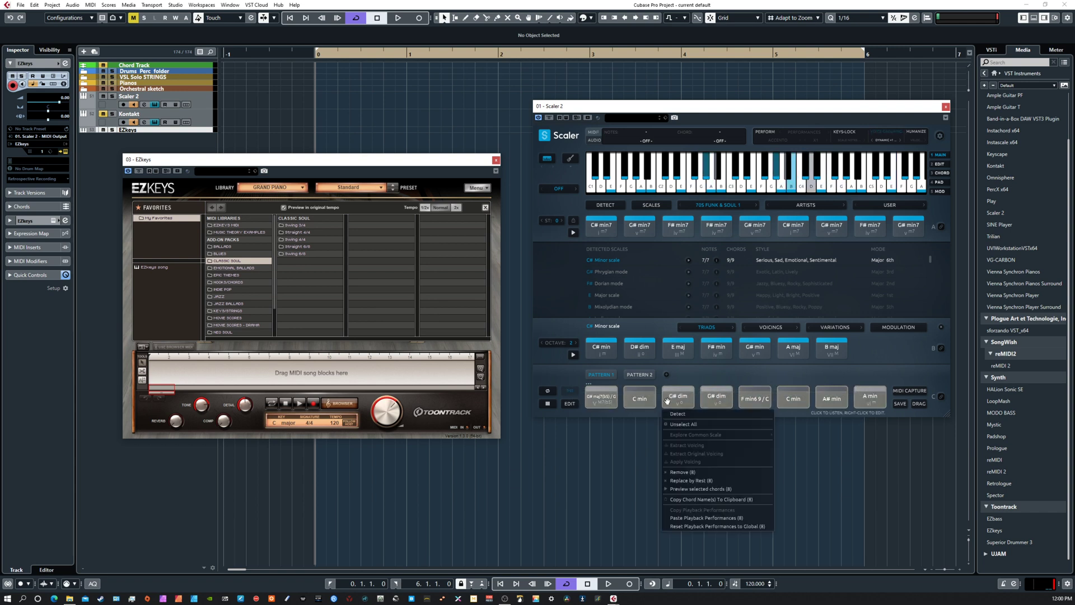
left_click(694, 473)
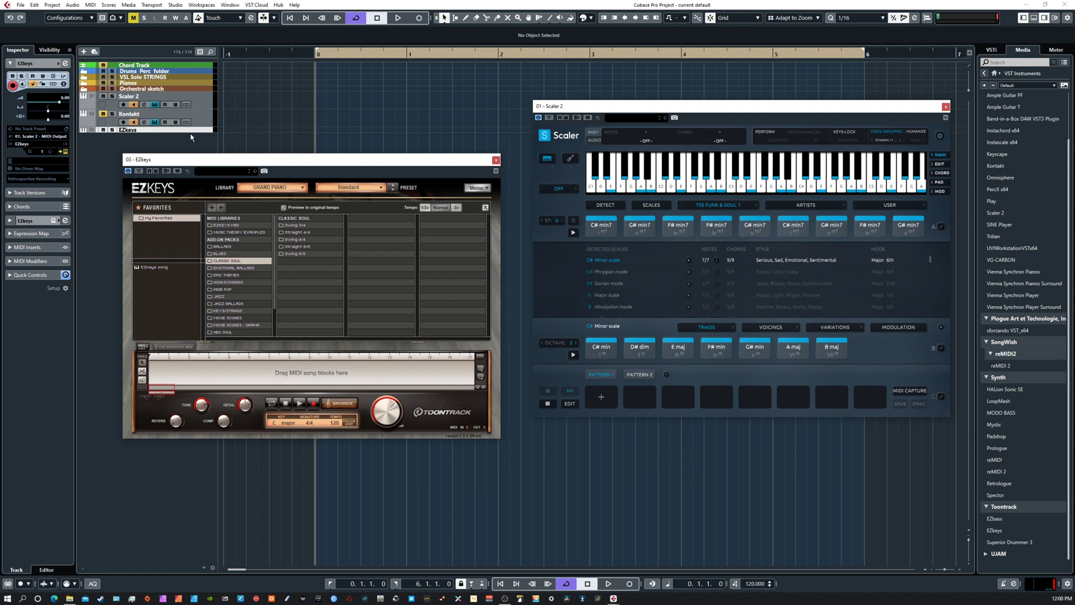
Step: Enable monitoring on the EZkeys track and audition Scaler's first C# min7 chord through it
left_click_drag(181, 131, 179, 143)
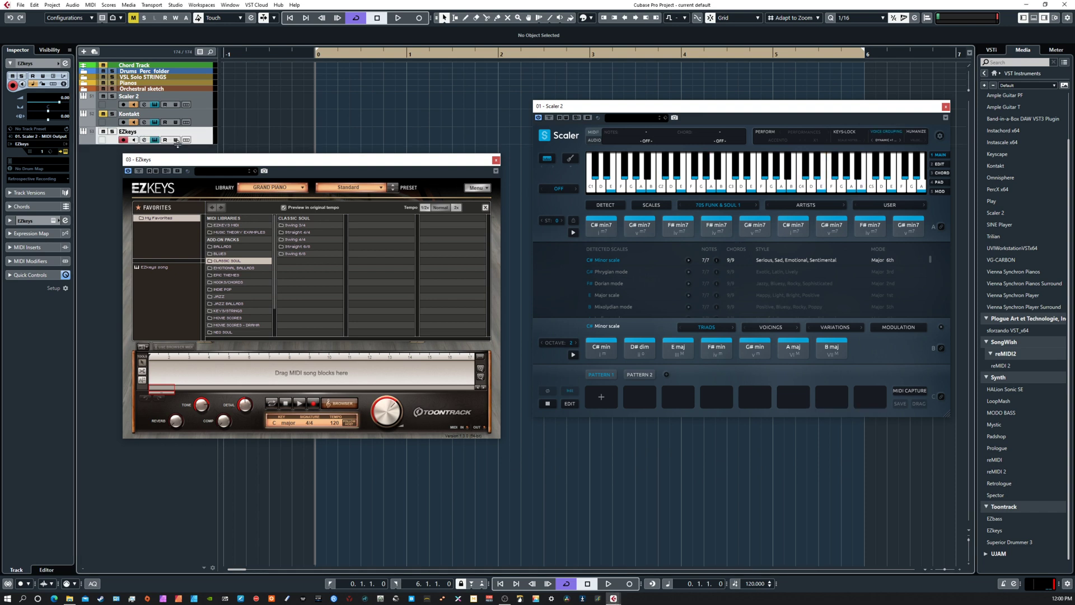
left_click(135, 140)
left_click(603, 227)
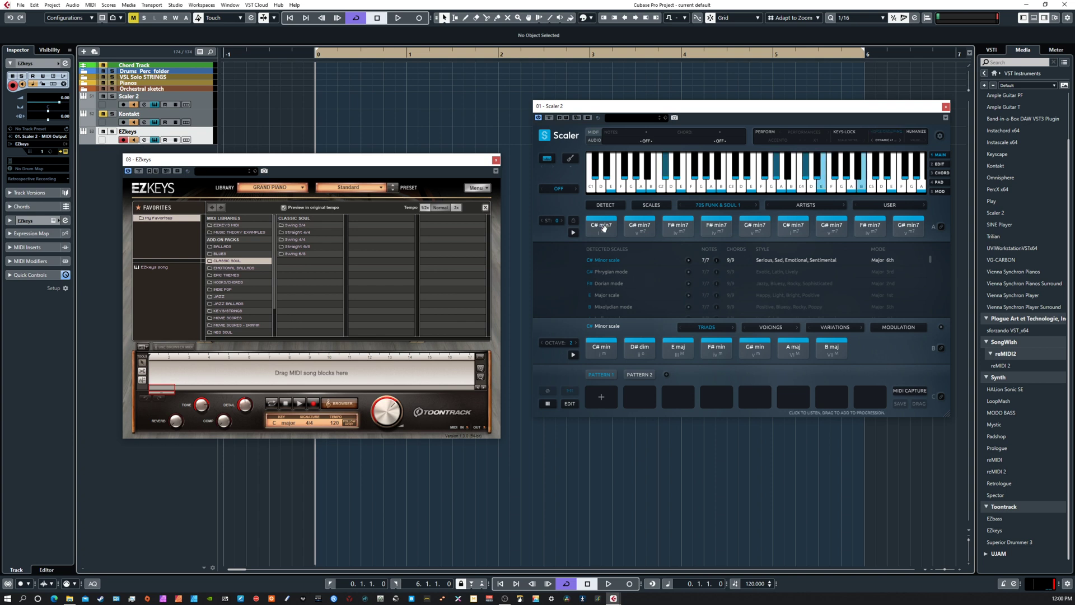
left_click(603, 228)
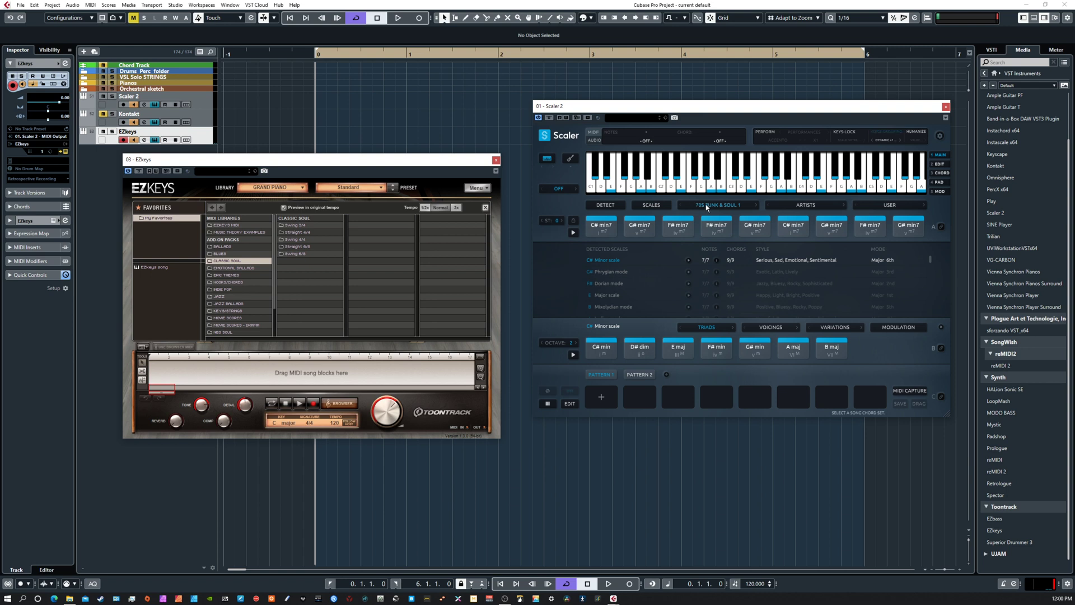
Step: In Classic Soul Straight 4/4, select the 12 AM 113 BPM verse and audition its Variation 01
left_click(297, 233)
left_click(370, 232)
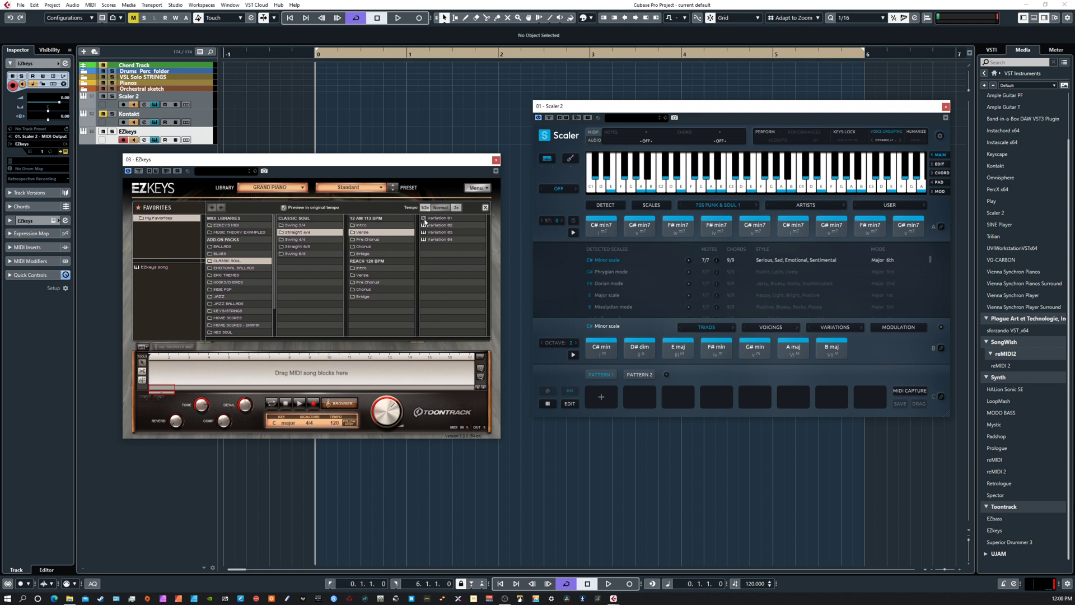
left_click_drag(303, 165, 286, 201)
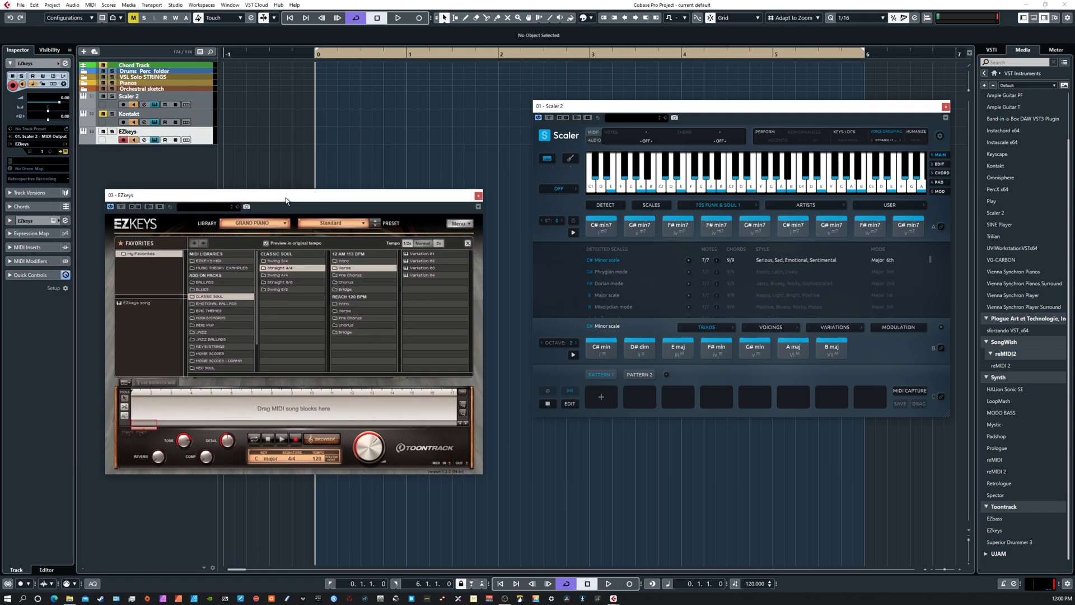
left_click(414, 253)
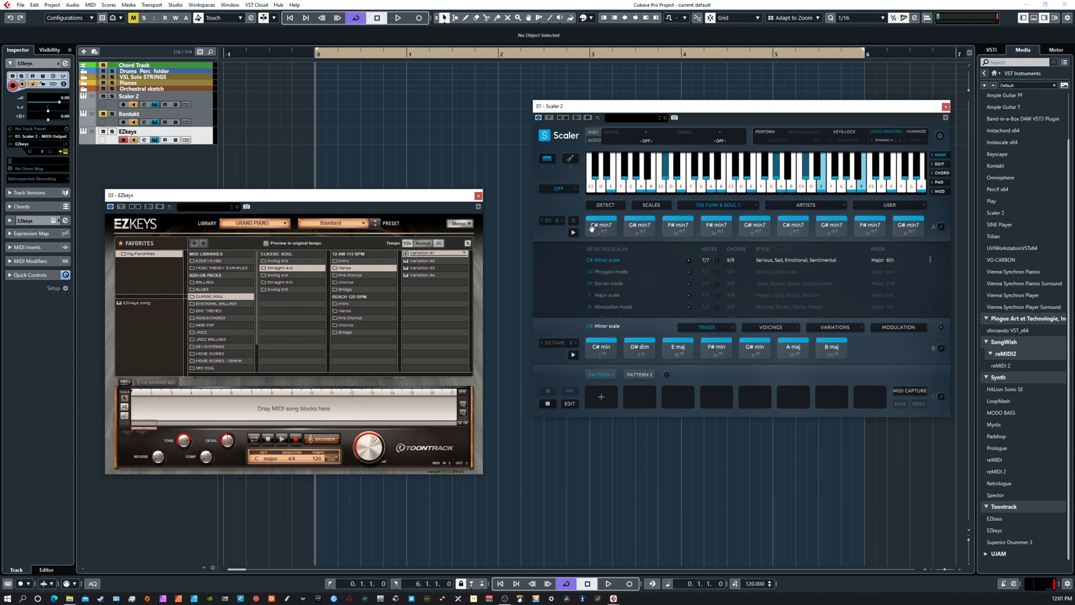
Step: Audition Scaler's first F# min7 pads and play through the Section A chord progression
left_click(720, 221)
left_click(573, 233)
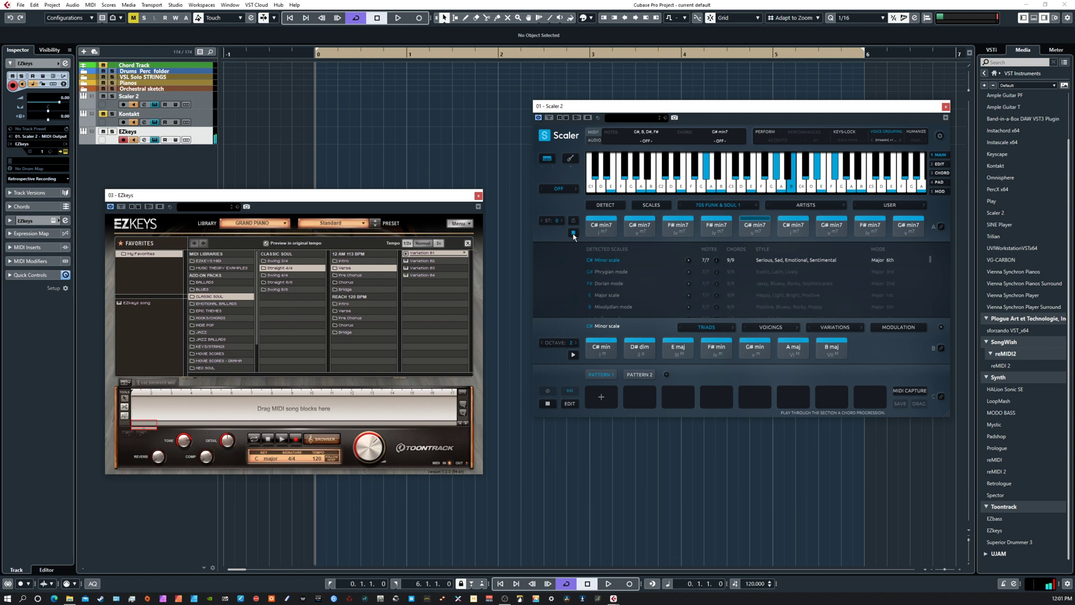
left_click(573, 232)
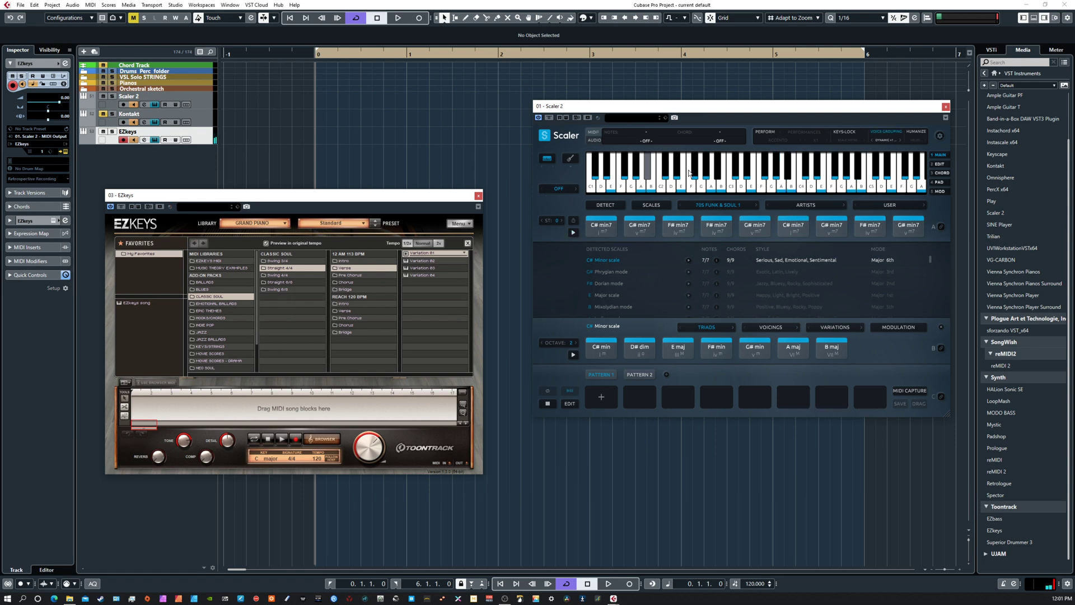
Step: Audition the Section A progression with the Accento performance, check the Adagio patterns, and turn Perform back off
left_click(765, 131)
left_click(573, 232)
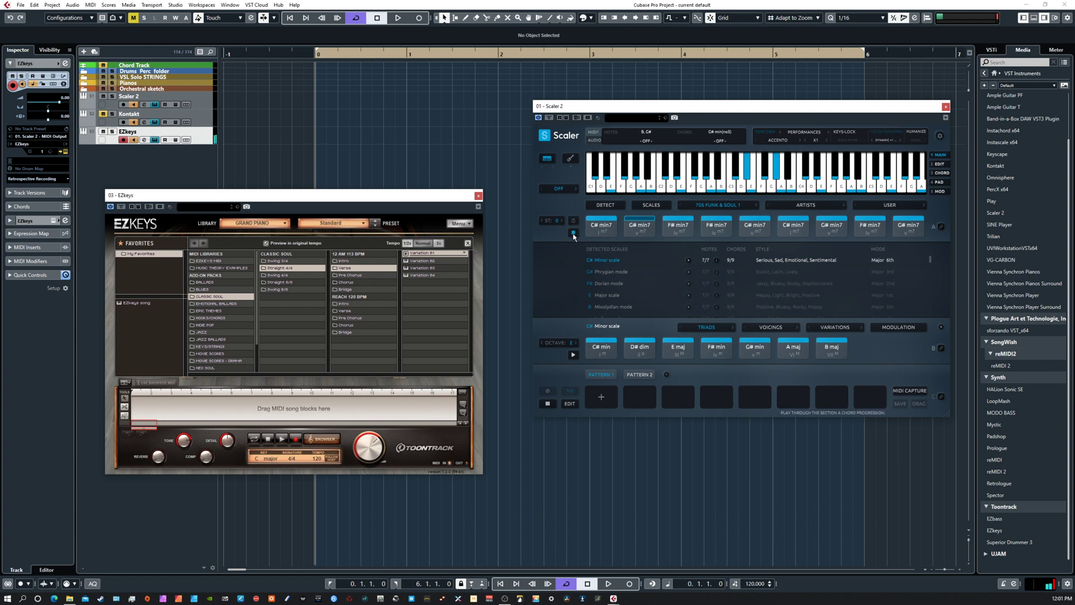
left_click(778, 140)
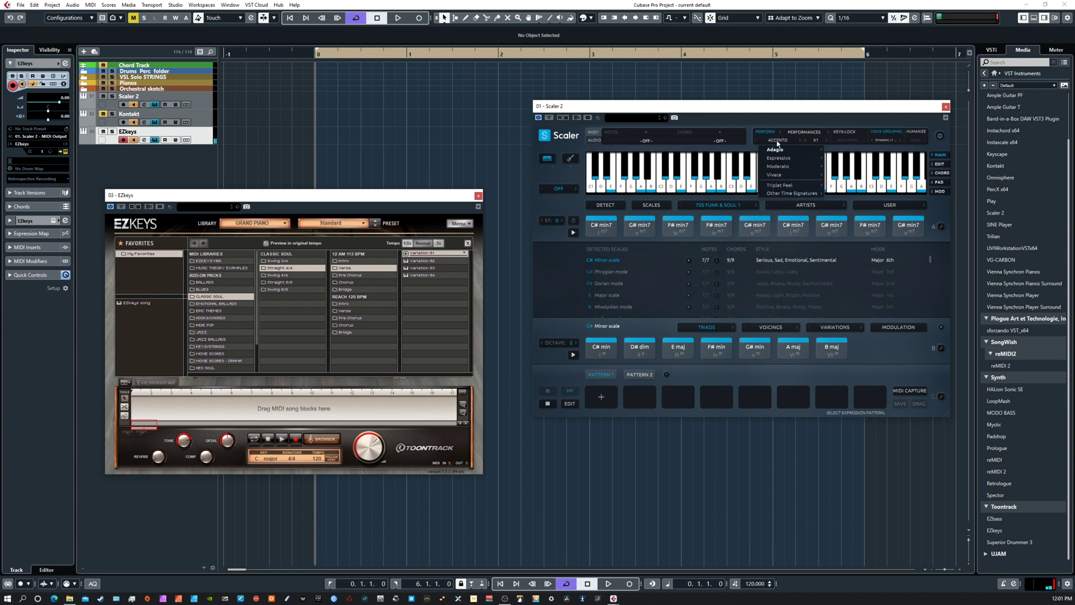
mouse_move(784, 149)
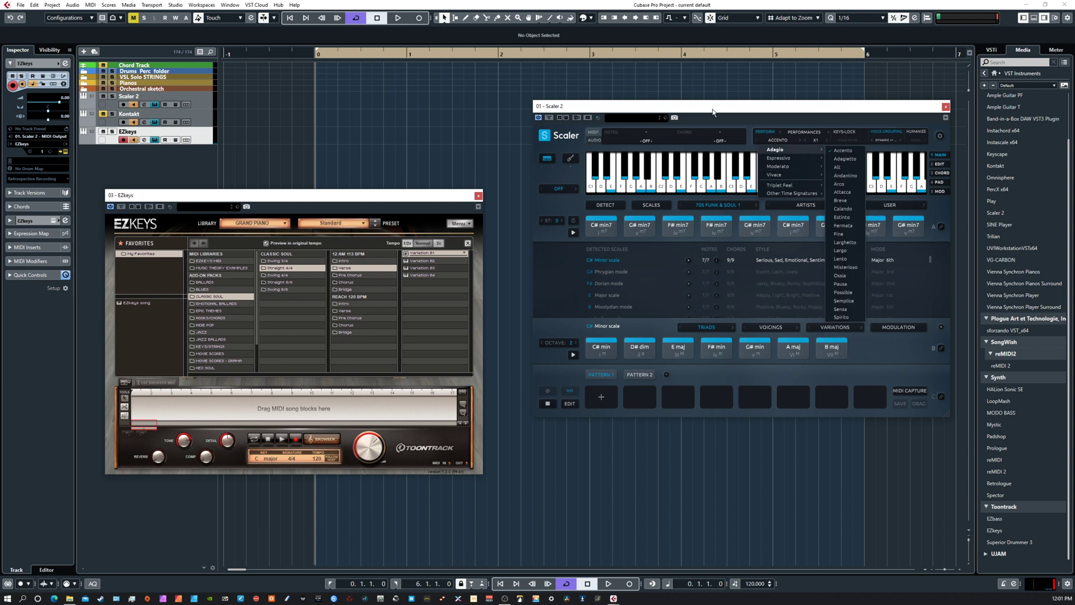
left_click(766, 133)
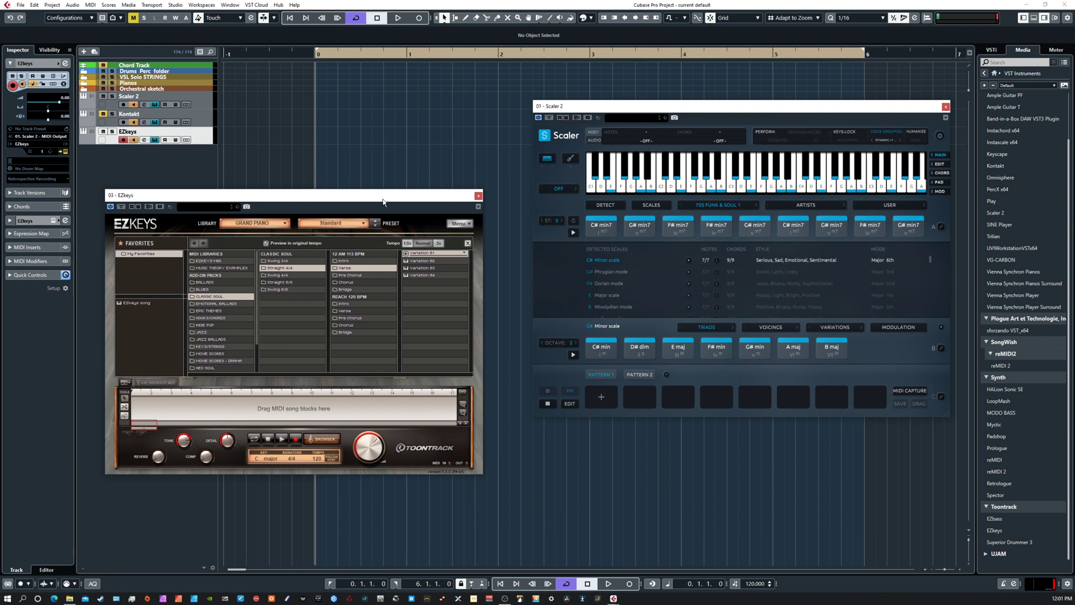
Step: Import all Section A chords from Scaler into the EZkeys song track as MIDI and enable looping
left_click_drag(385, 198, 407, 177)
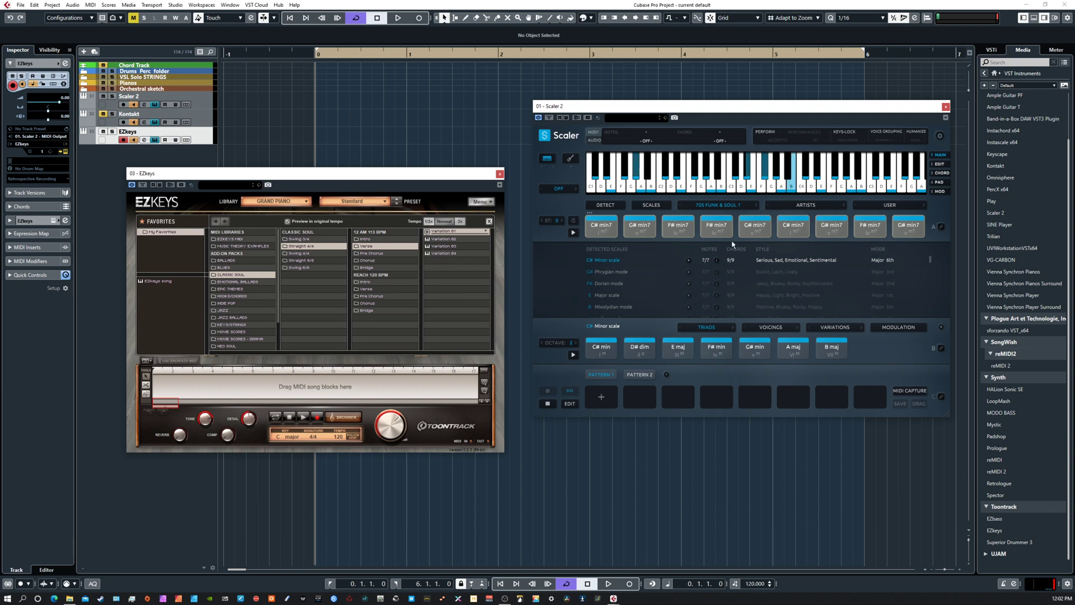
left_click_drag(605, 234, 157, 381)
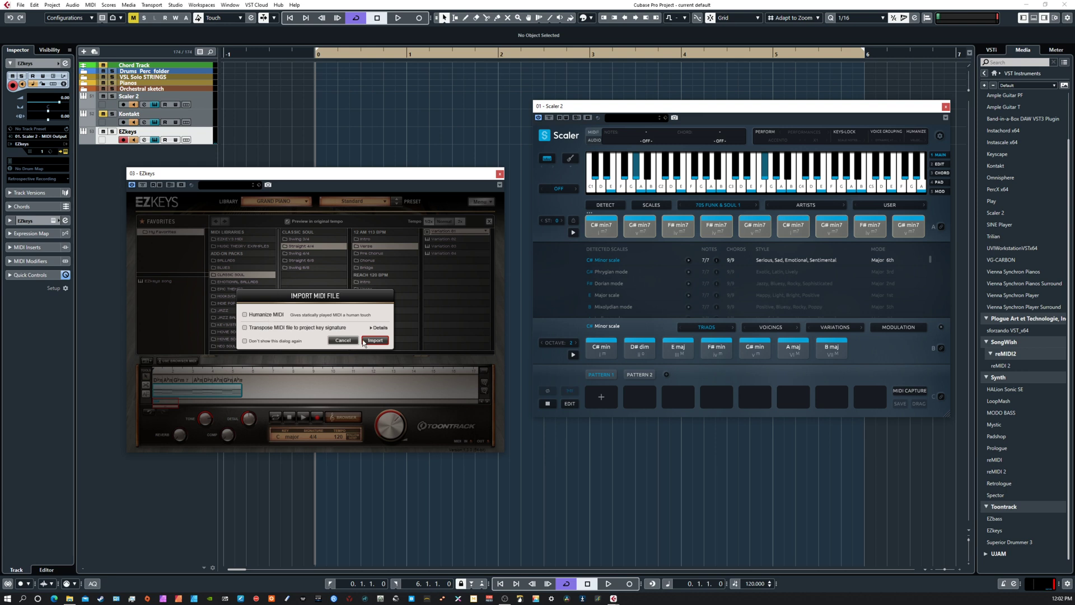
left_click(374, 340)
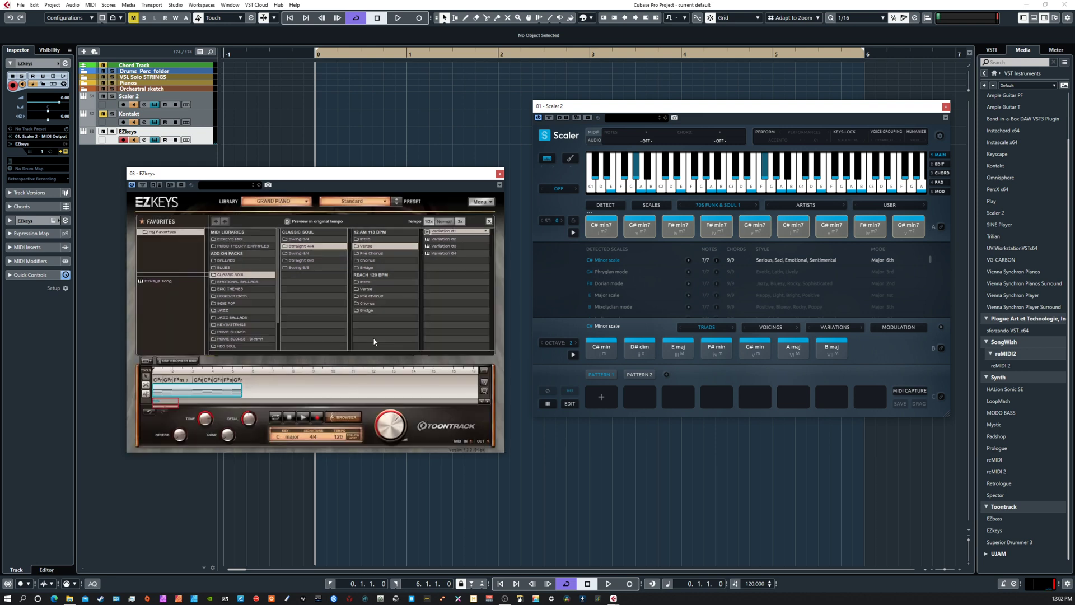
left_click_drag(178, 403, 162, 404)
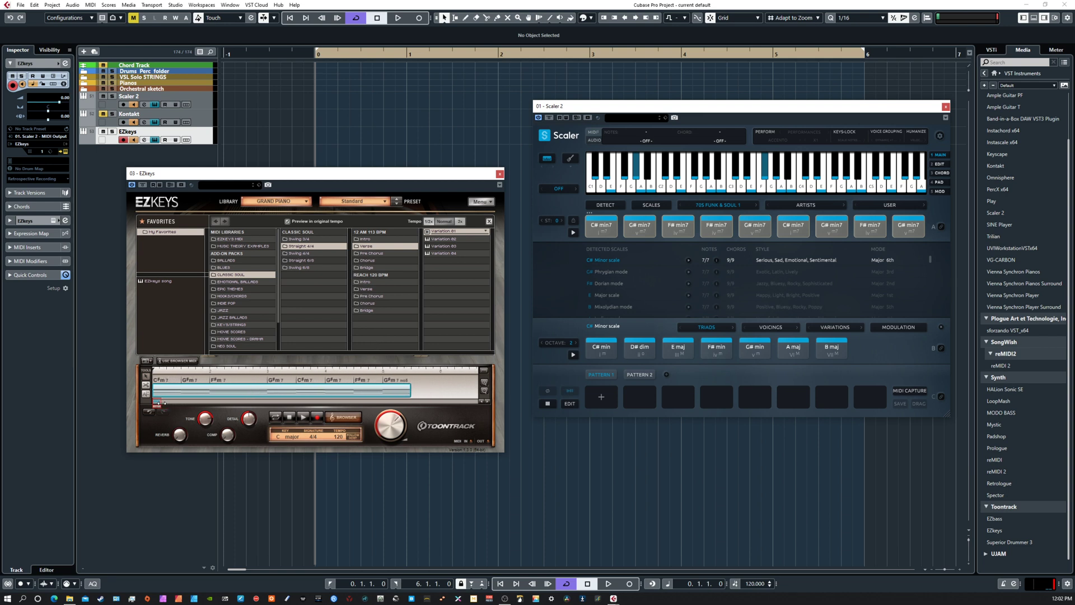
left_click(275, 417)
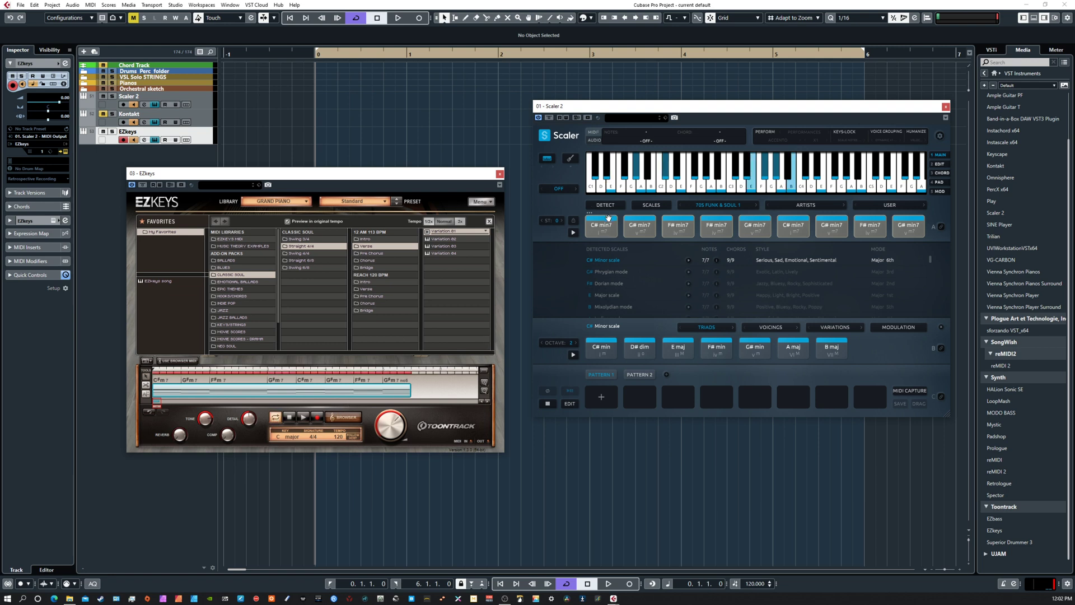
Step: Play the imported chord block in EZkeys and compare it with the Section A progression played from Scaler
left_click(310, 418)
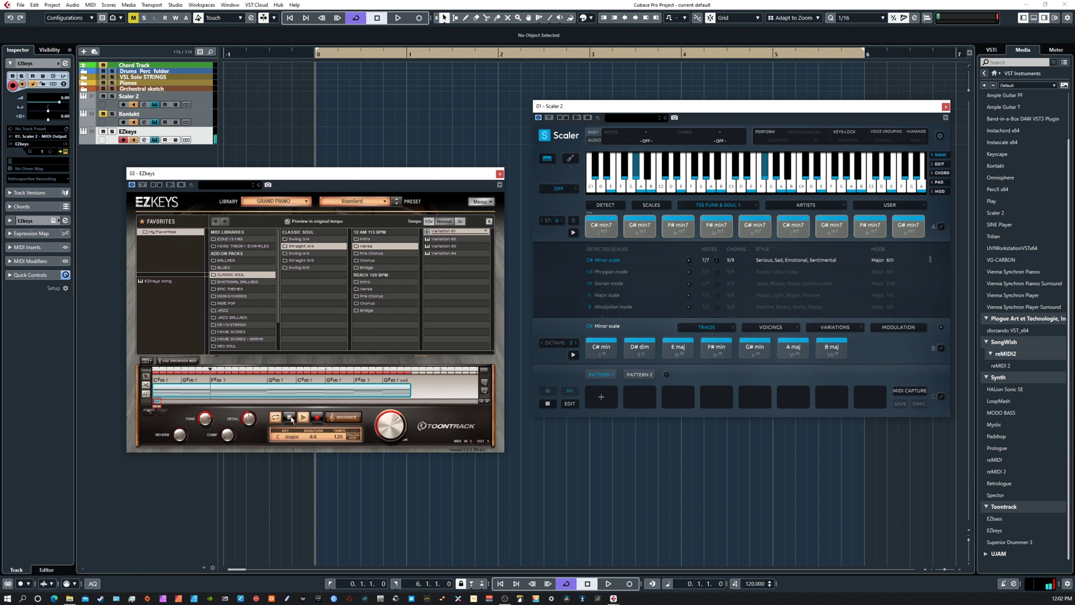
left_click(337, 384)
left_click(574, 234)
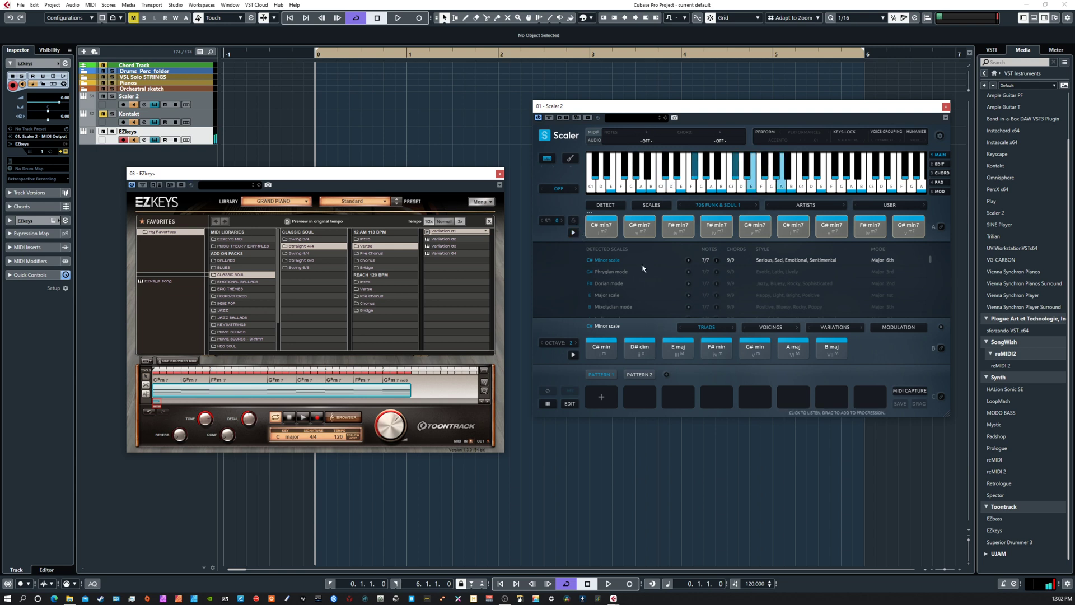
left_click(574, 233)
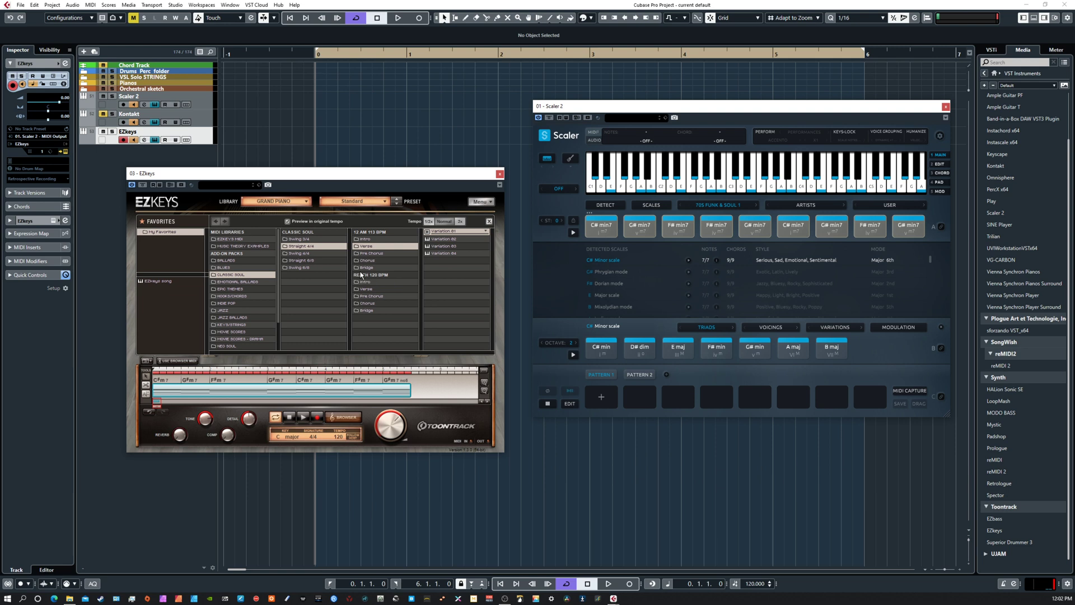
Step: Enable Use Browser MIDI, apply Variation 01 of the 12 AM verse to the chord block, and play it
left_click(178, 360)
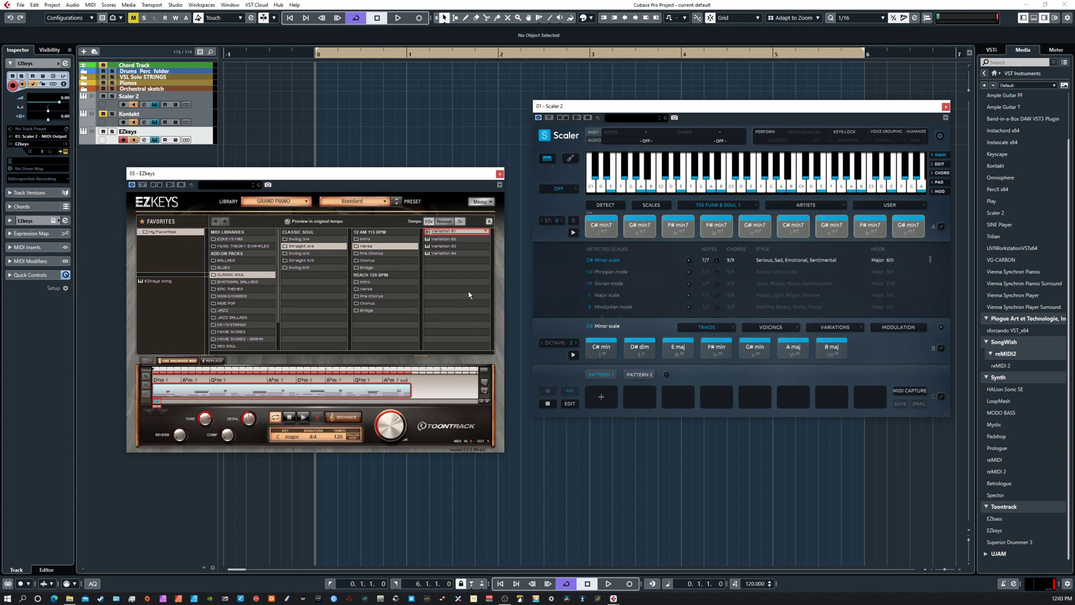
left_click(427, 231)
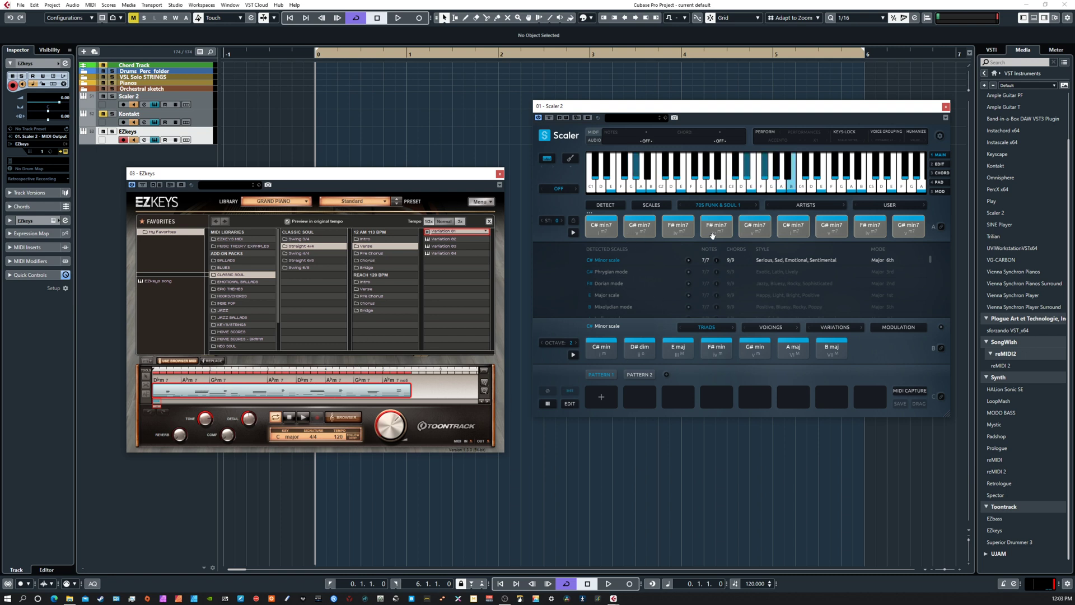
left_click(303, 417)
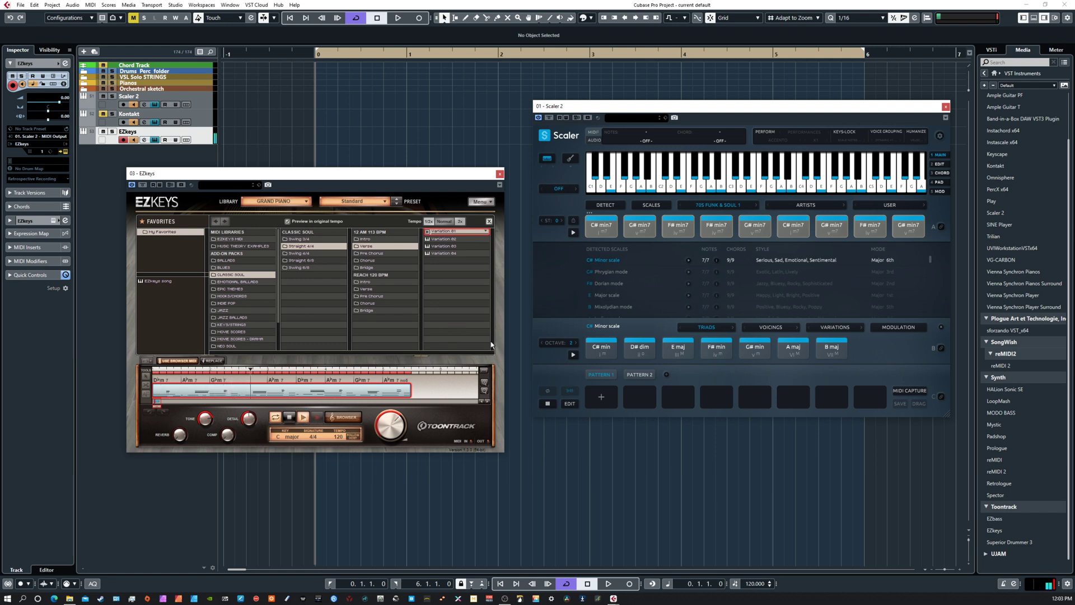
left_click(290, 419)
Step: Play the Section A progression from Scaler again and audition individual chord pads, including the first C# min7
left_click(573, 233)
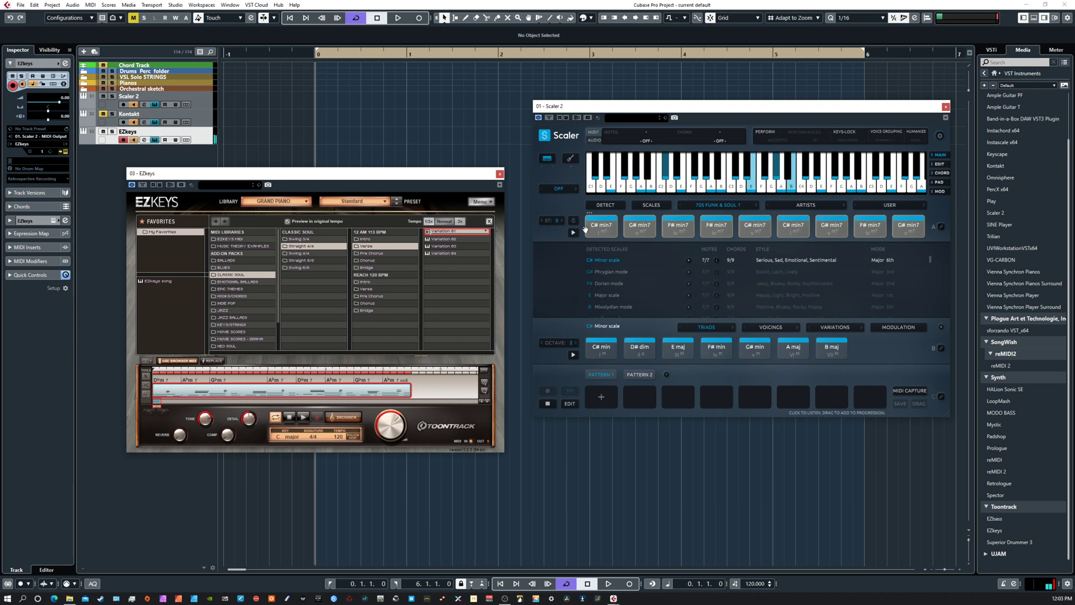
left_click(573, 233)
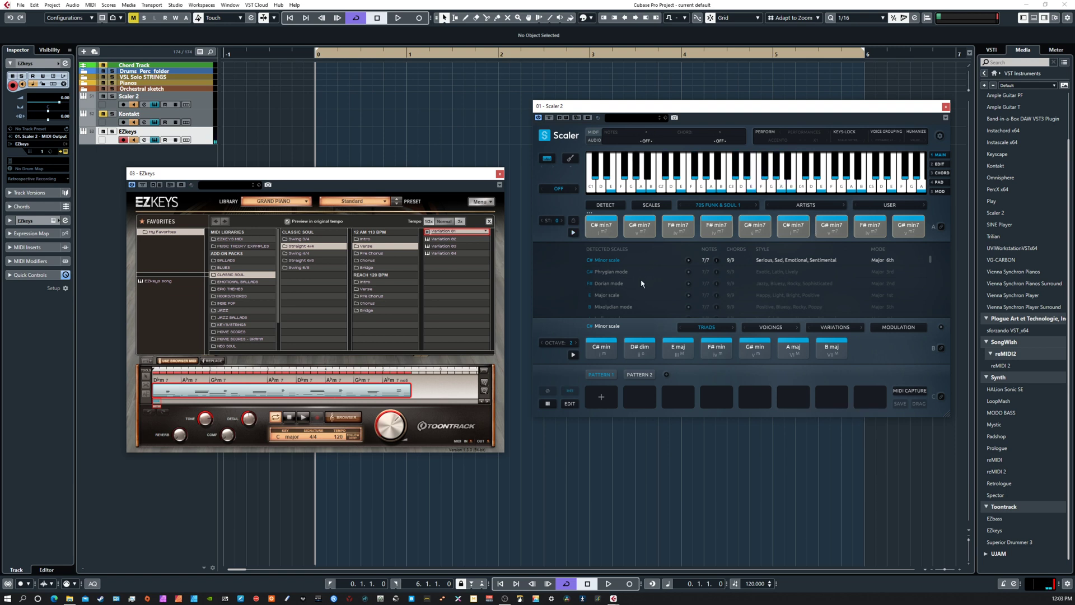
left_click(601, 230)
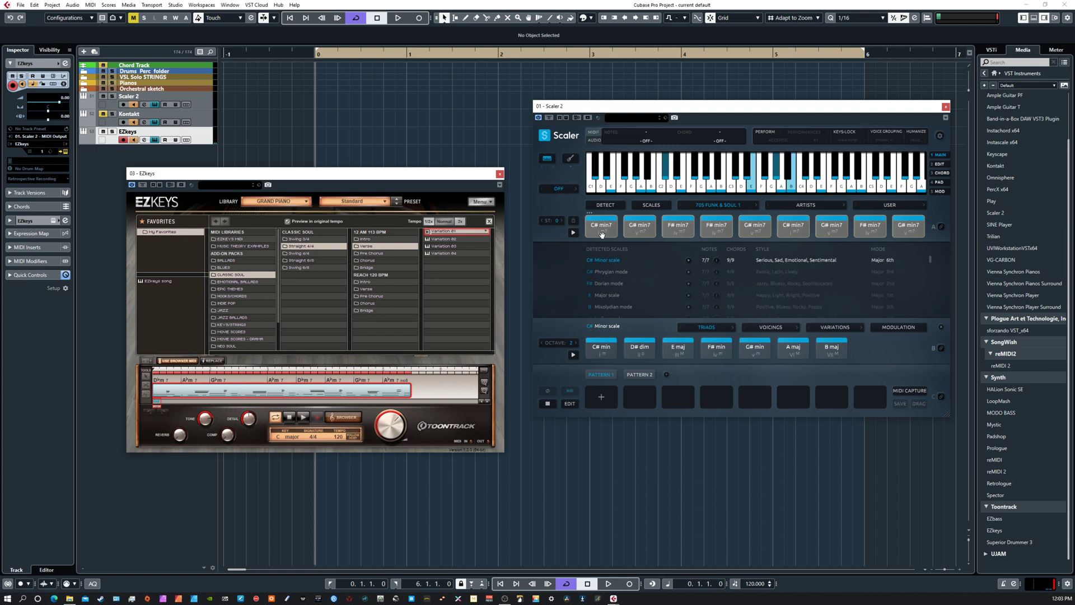
left_click(797, 234)
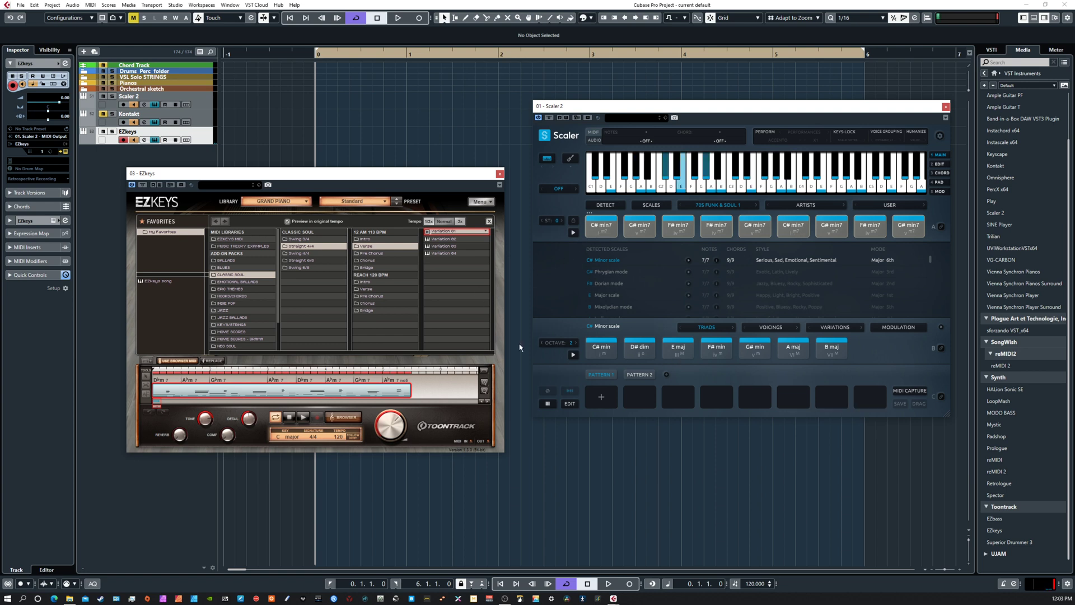
mouse_move(348, 174)
left_mouse_down()
mouse_move(325, 180)
mouse_move(332, 167)
left_mouse_up()
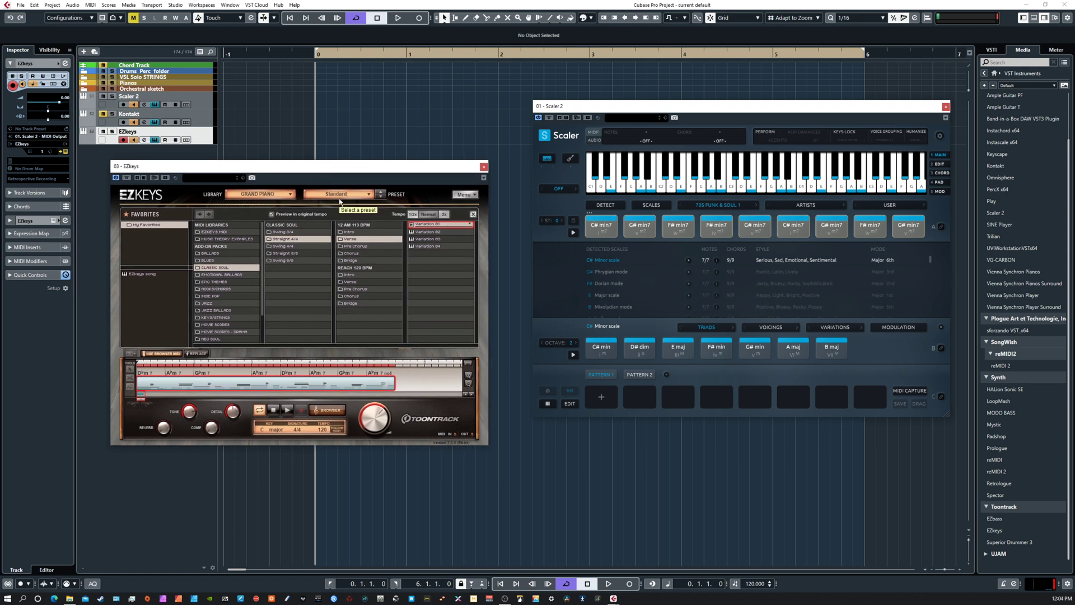
left_click(604, 229)
Step: Play the chord block with Variation 03 and Variation 04 of the 12 AM 113 BPM verse
left_click_drag(388, 167, 391, 182)
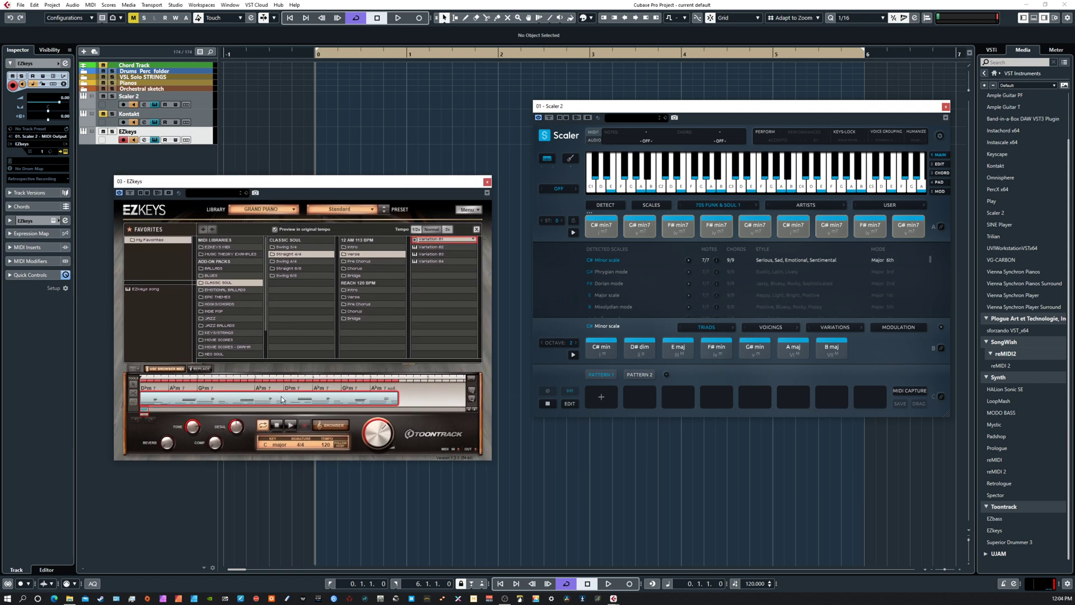
left_click(416, 255)
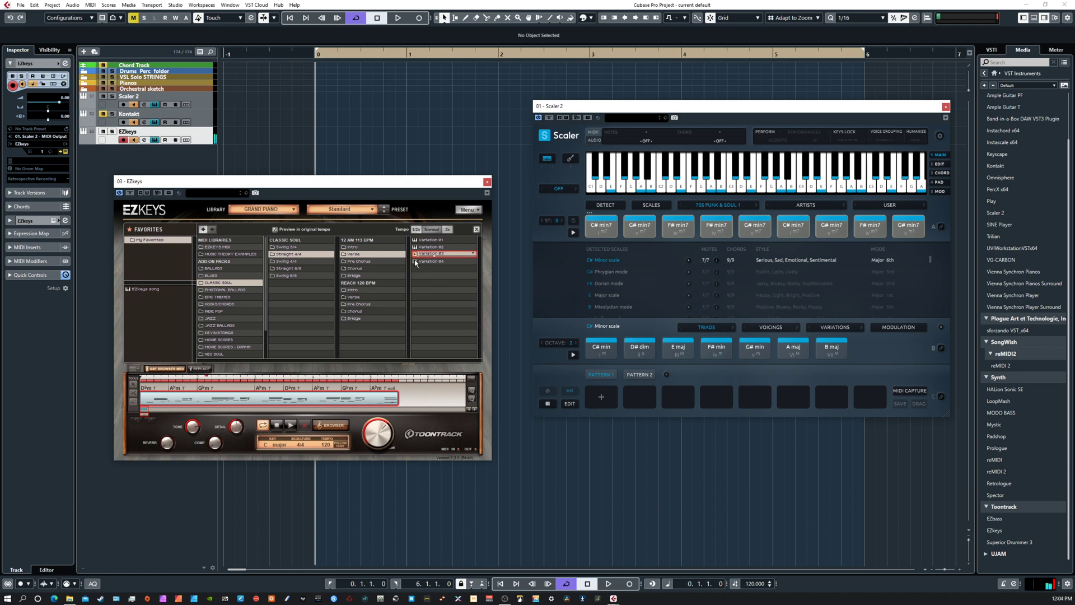
left_click(416, 261)
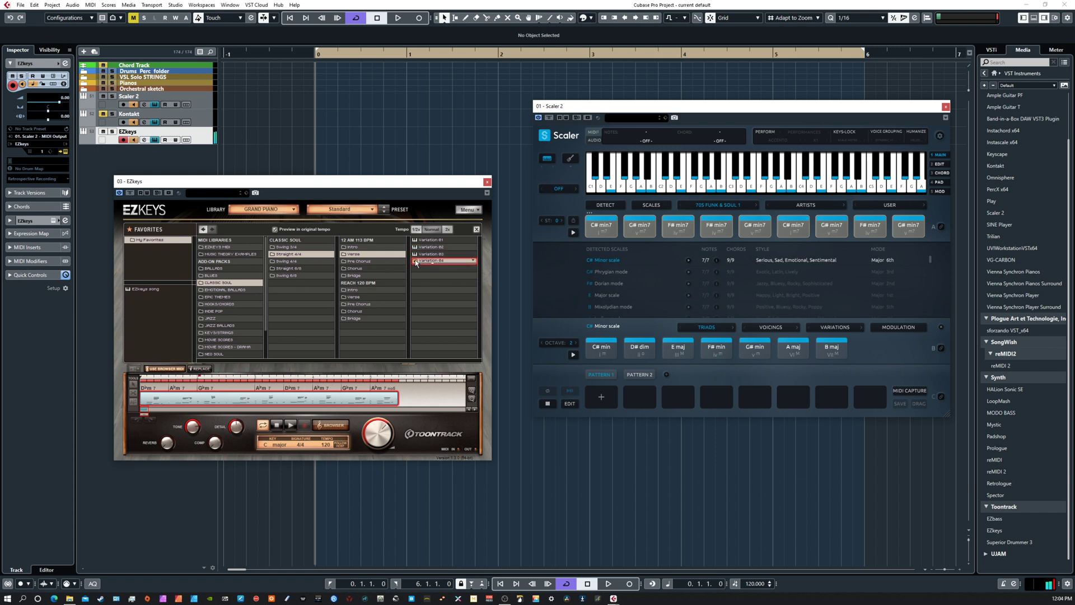
Step: Play the chord block with Variations 01 and 02 of the Reach 120 BPM verse, and turn Use Browser MIDI off
left_click(371, 296)
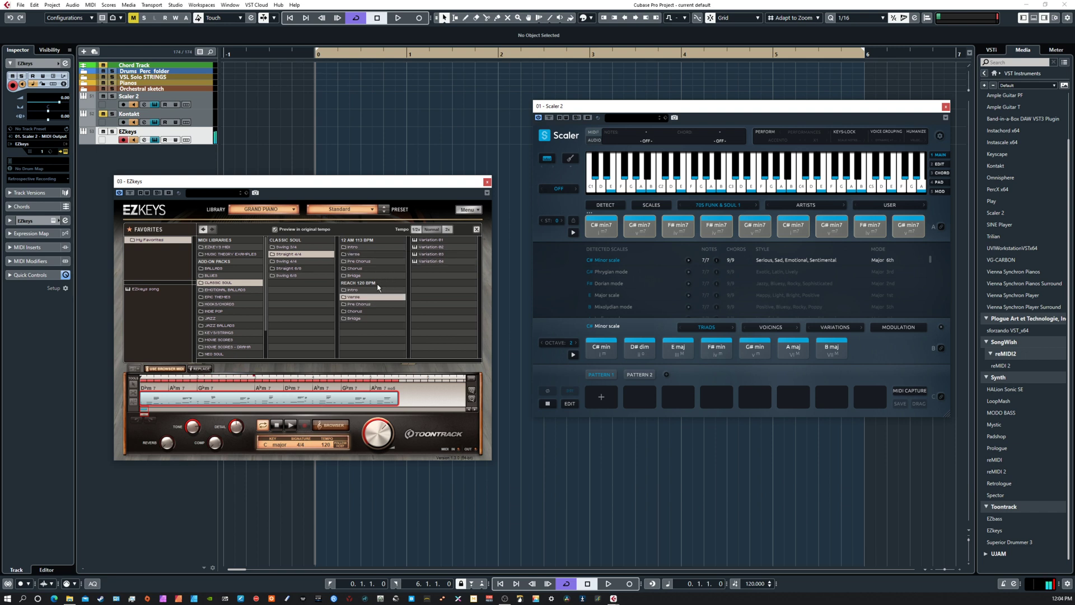
left_click(415, 240)
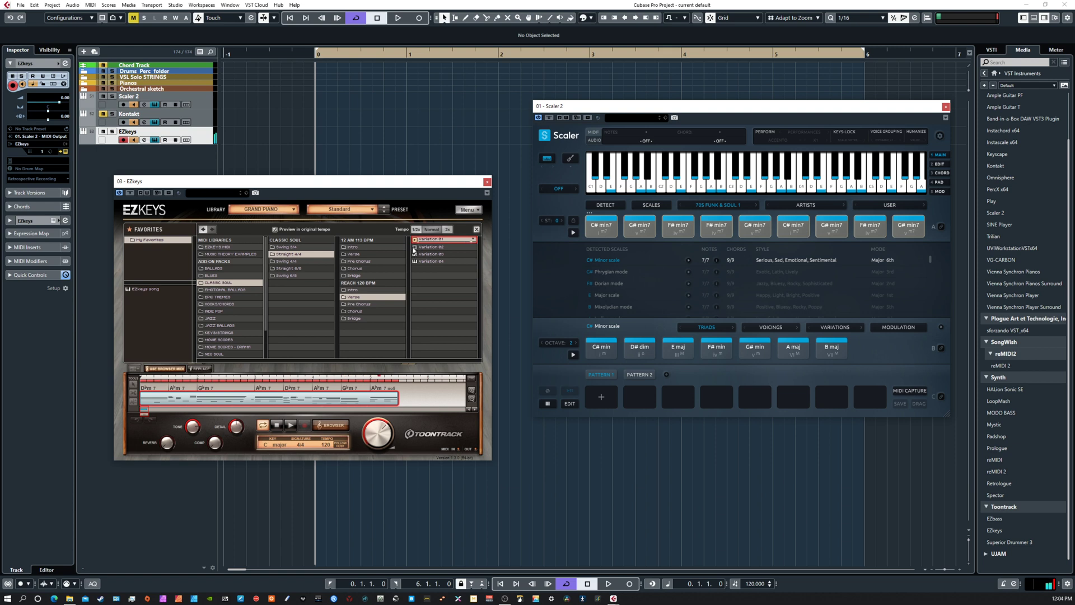
left_click(416, 247)
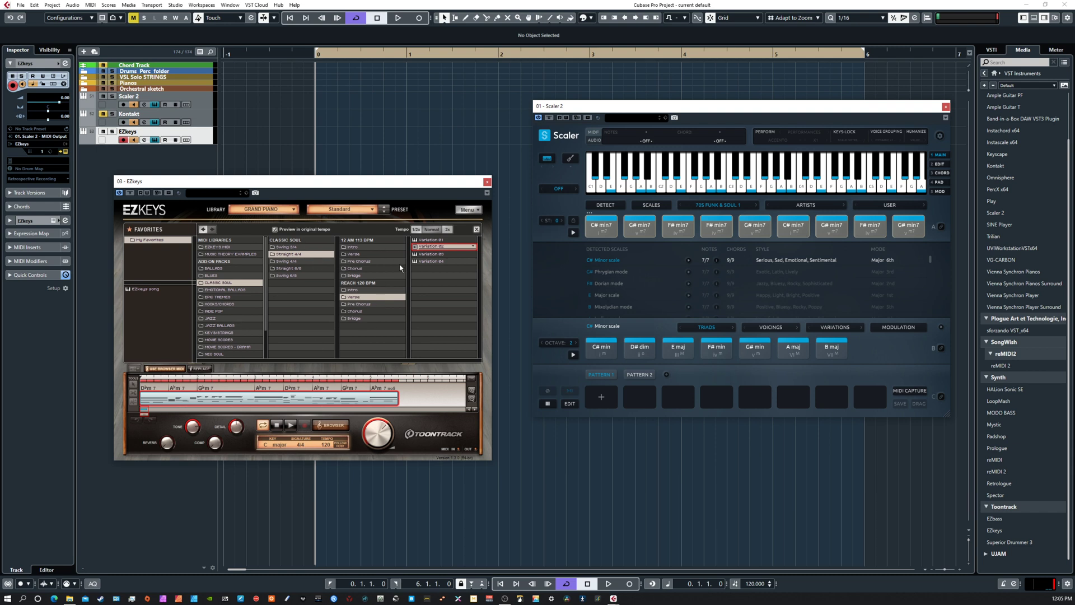
left_click(176, 370)
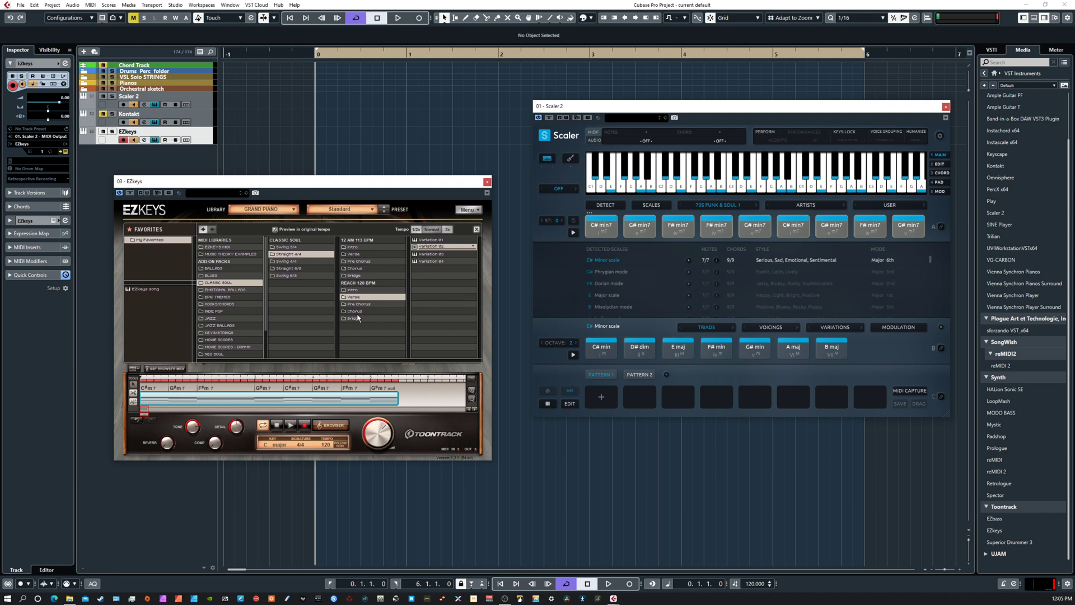
Step: Change the fifth chord in the EZkeys block to A7, enable Use Browser MIDI, and play the block with Variation 02
left_click(296, 388)
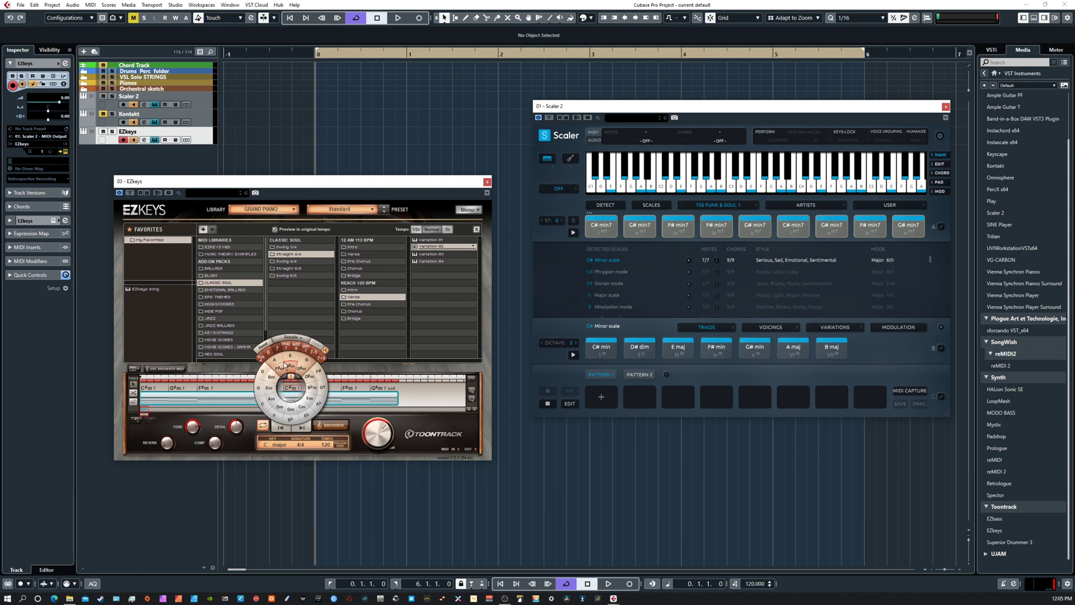
left_click(288, 385)
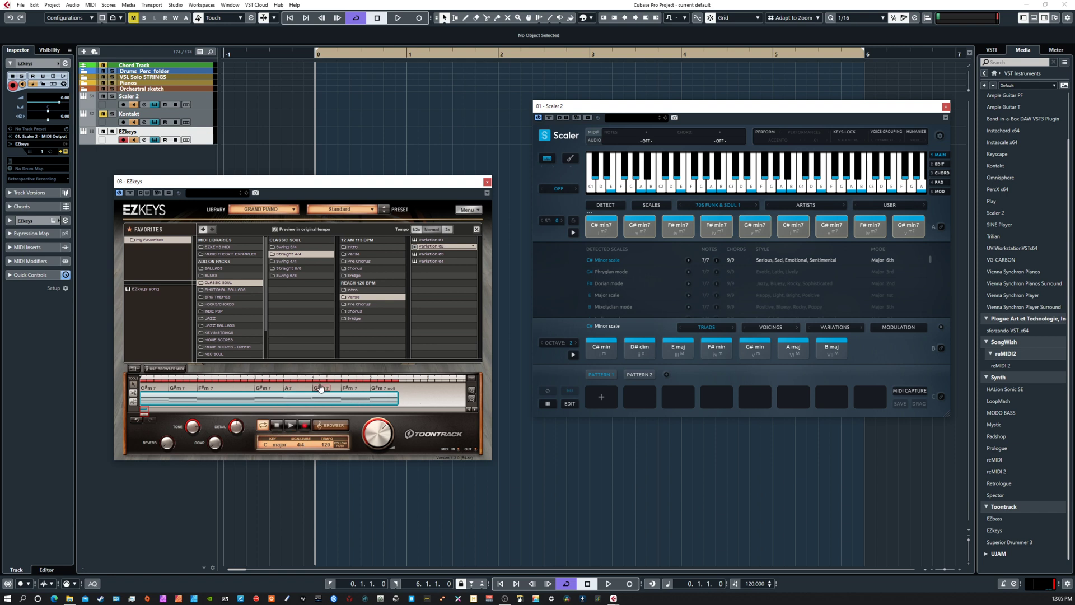
left_click(166, 369)
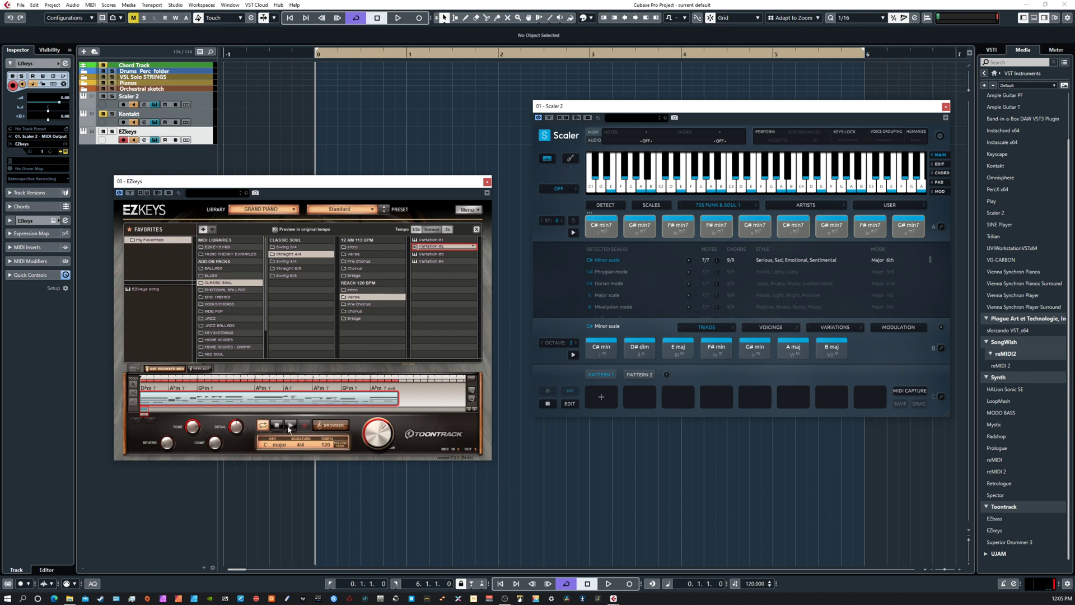
left_click(290, 427)
Step: Audition the block with Variations 01 and 04 of the Reach 120 BPM verse and Variation 03 of its chorus
left_click(415, 240)
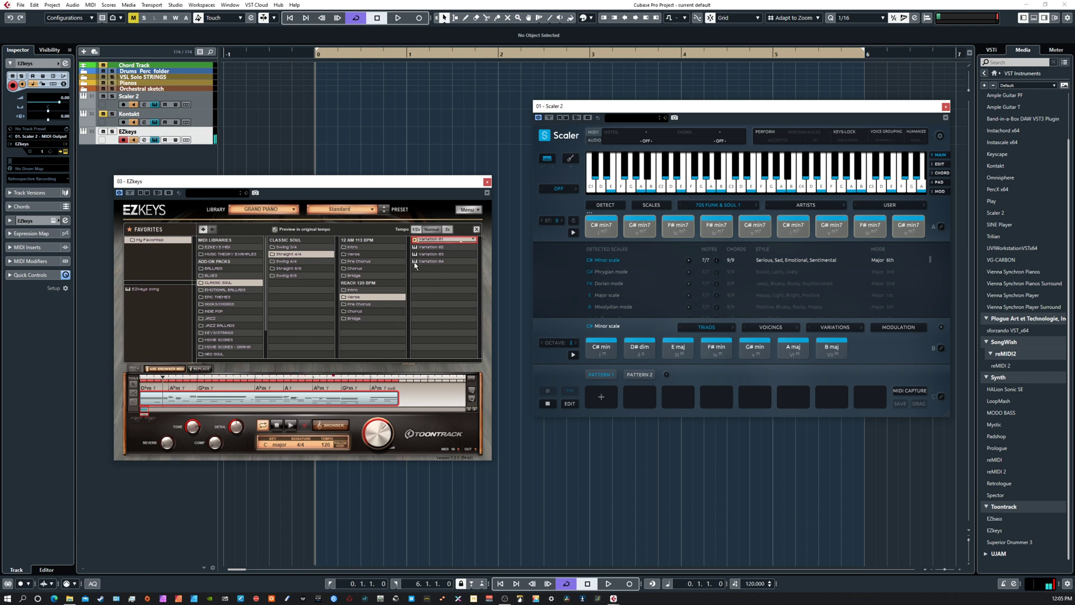
left_click(416, 260)
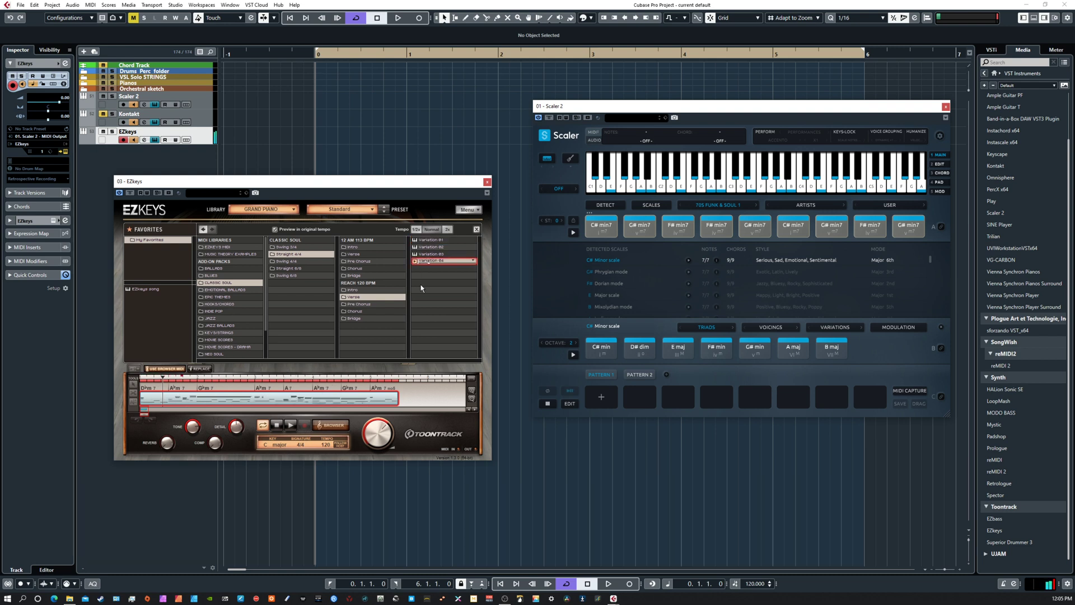
left_click(369, 312)
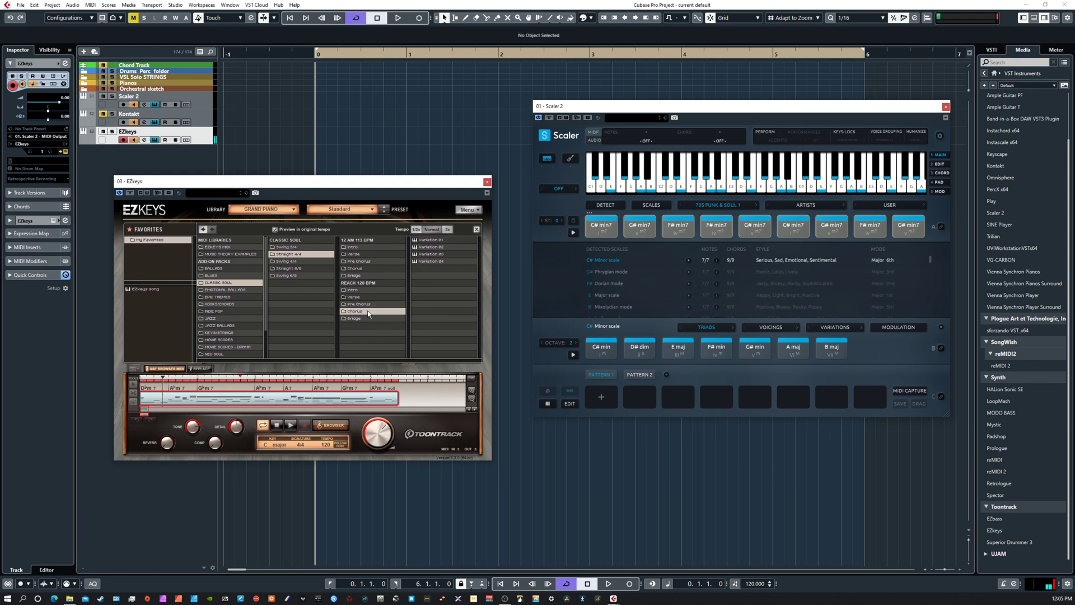
left_click(415, 255)
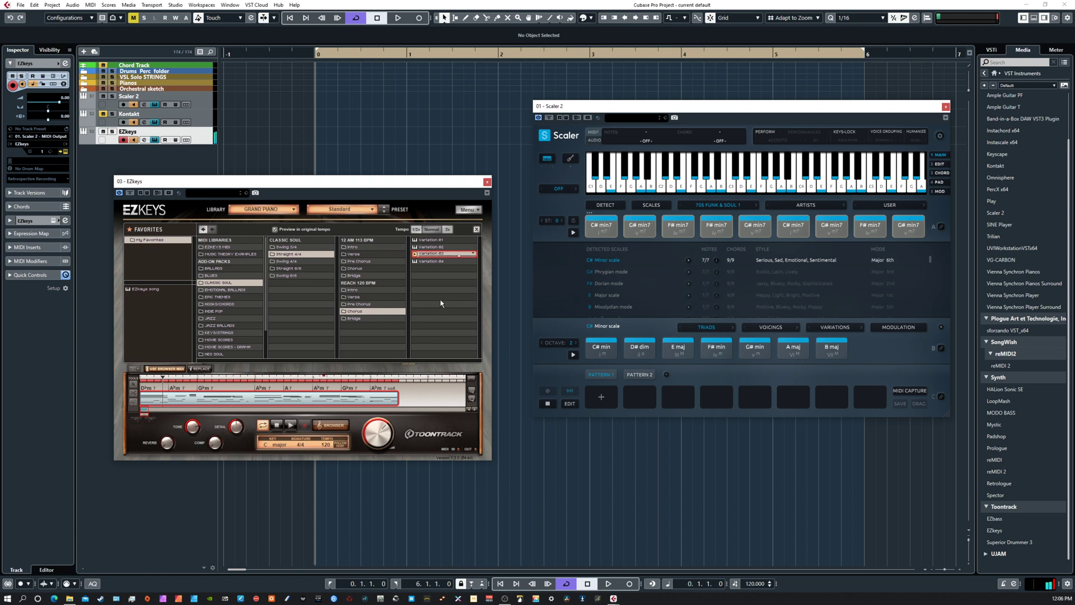
Step: Play the block with Variations 02 and 03 of the Swing 4/4 Slow N Funky 75 BPM verse
left_click(306, 262)
left_click(358, 254)
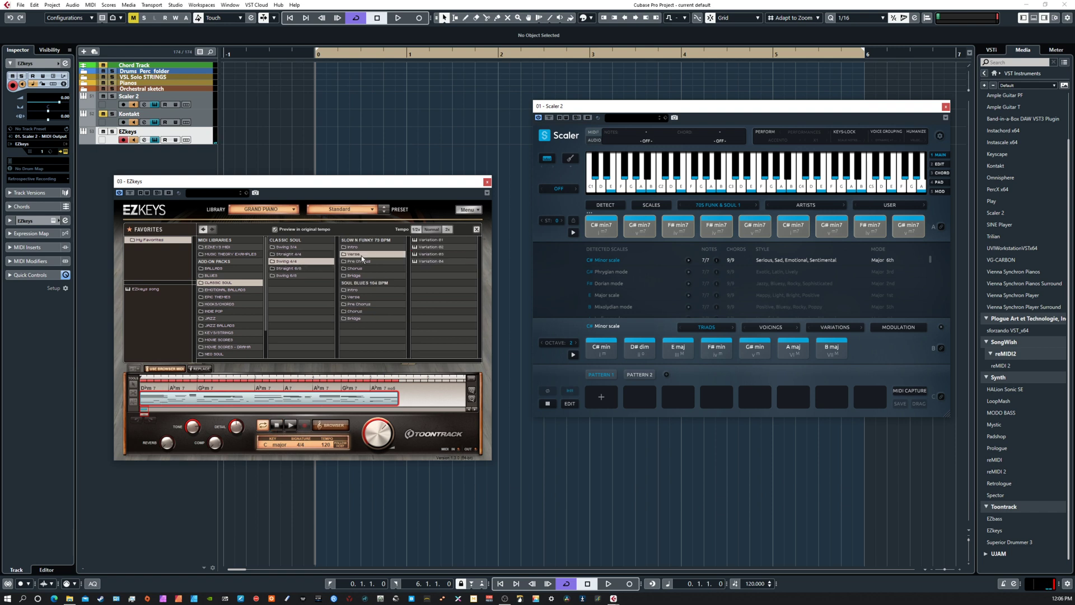
left_click(425, 246)
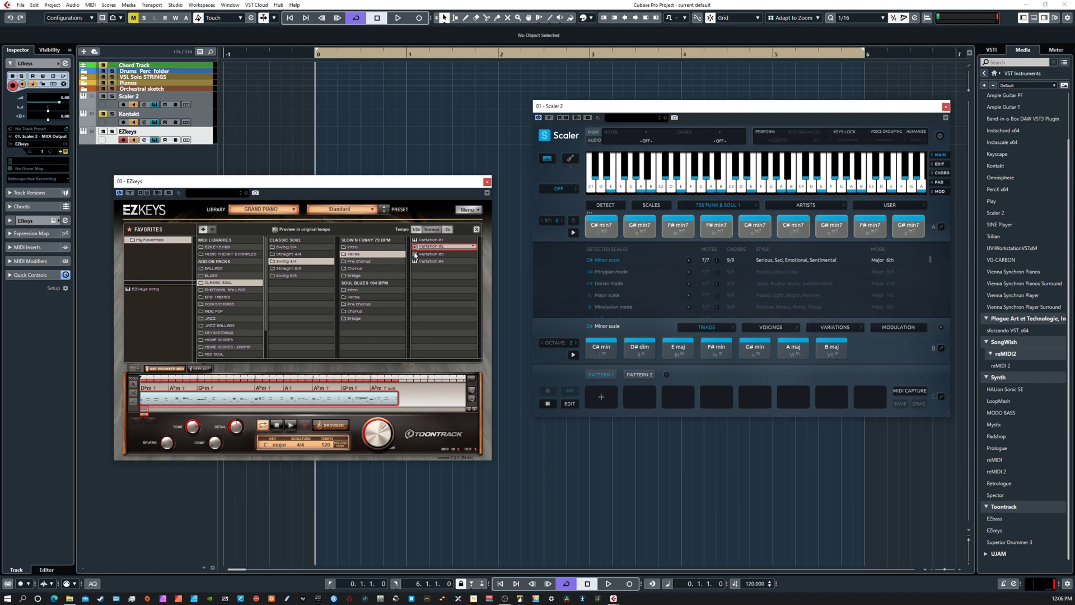
left_click(291, 427)
left_click(415, 254)
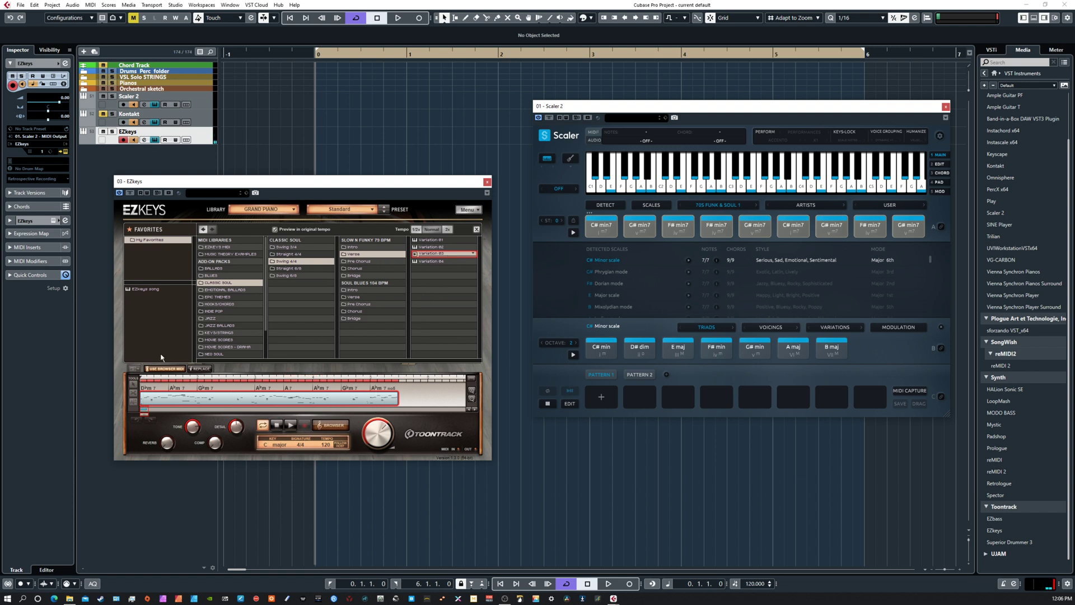
Step: Turn Use Browser MIDI off and inspect the last chord of the block on the chord wheel
left_click(169, 370)
left_click(378, 388)
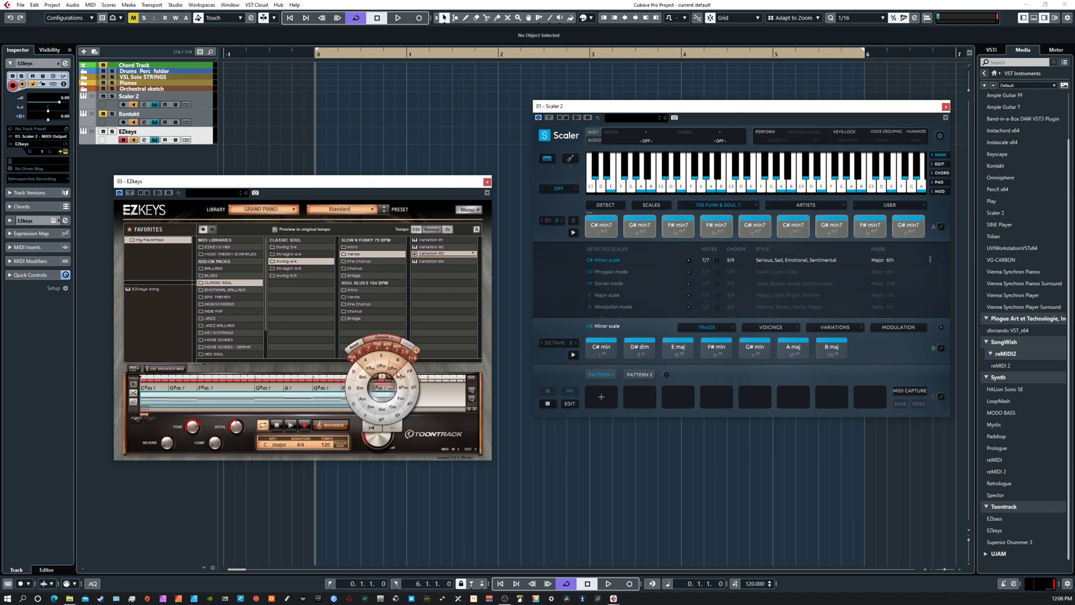
left_click(411, 409)
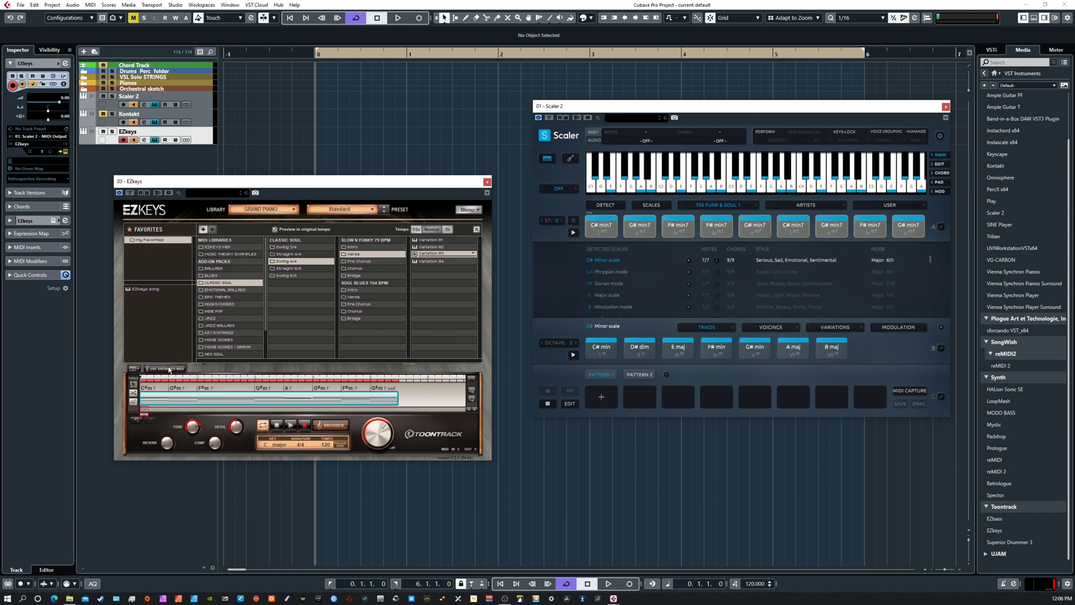
Step: Enable Use Browser MIDI with Slow N Funky verse Variation 03, play the block, and replace its MIDI with that variation
left_click(416, 254)
left_click(168, 369)
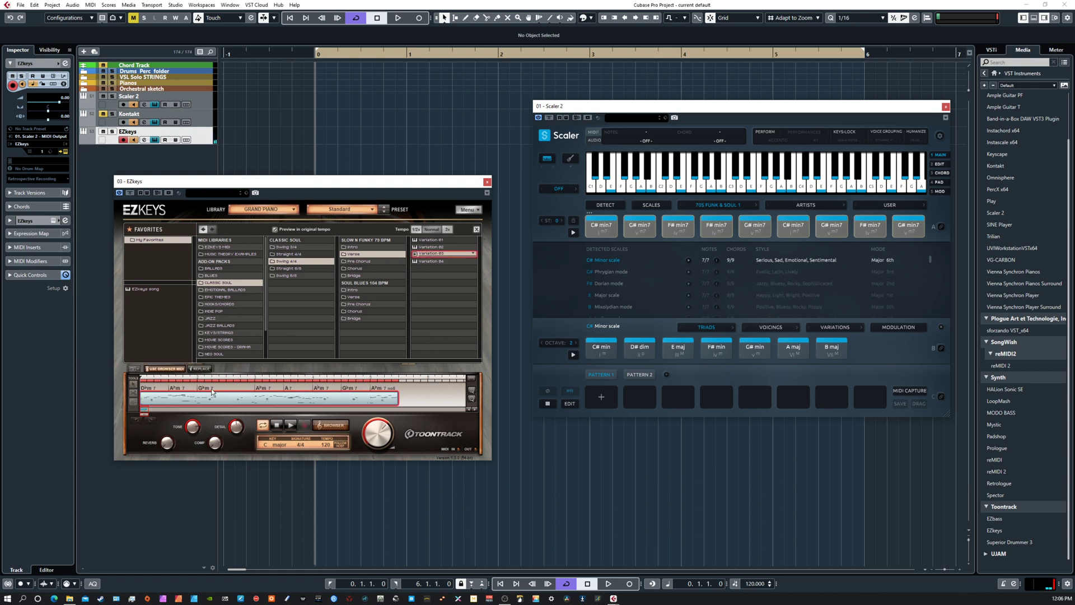
left_click(291, 427)
left_click(276, 428)
left_click(200, 369)
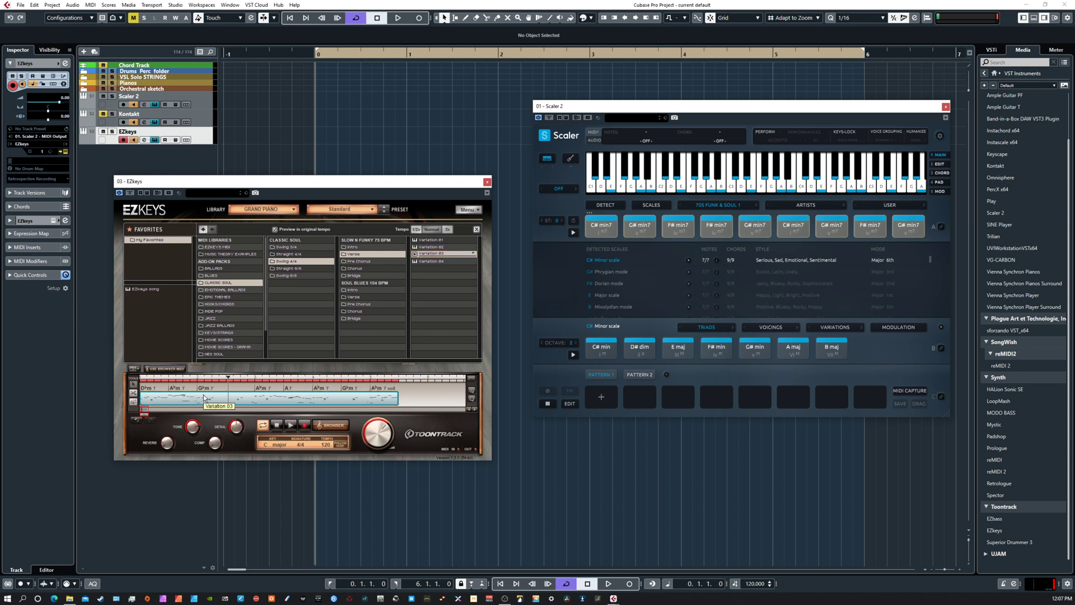
Step: Place the replaced block as a MIDI part at bar 0 on the EZkeys track and play it from the project
left_click_drag(217, 394, 321, 139)
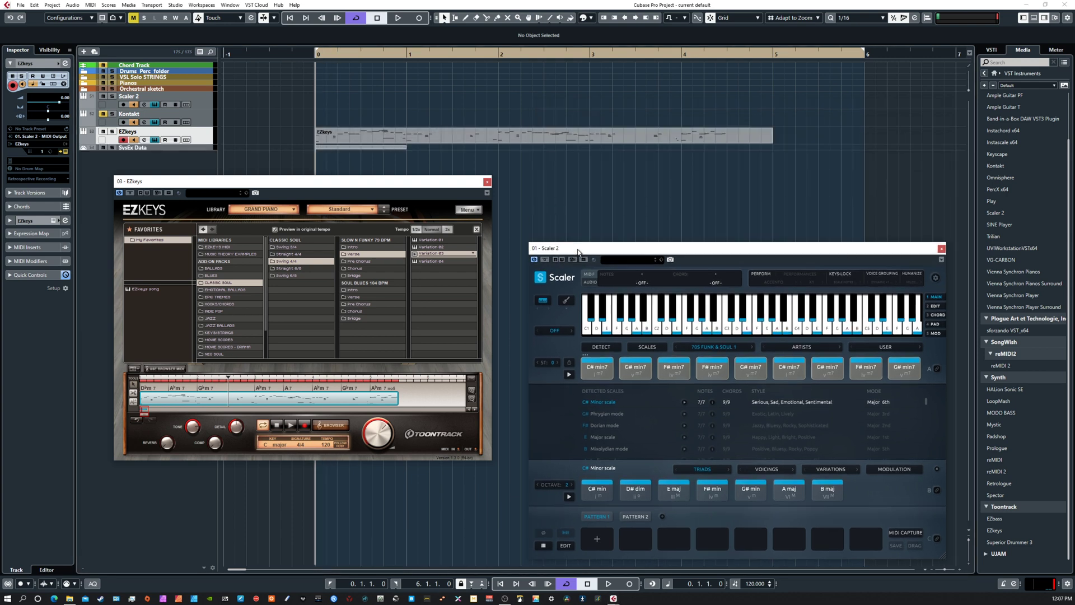
left_click_drag(583, 111, 579, 252)
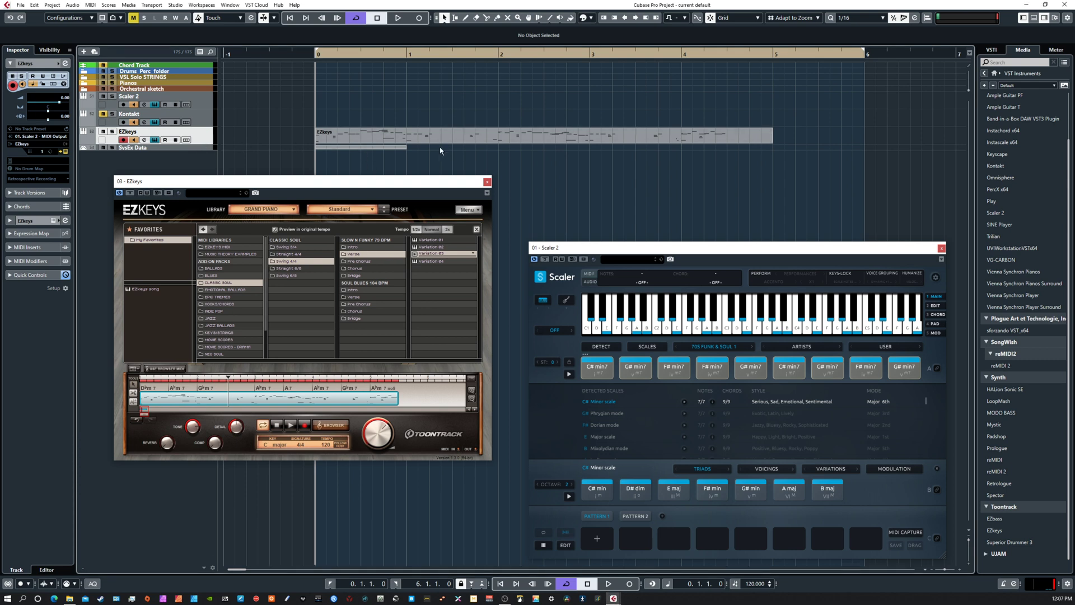
key("space")
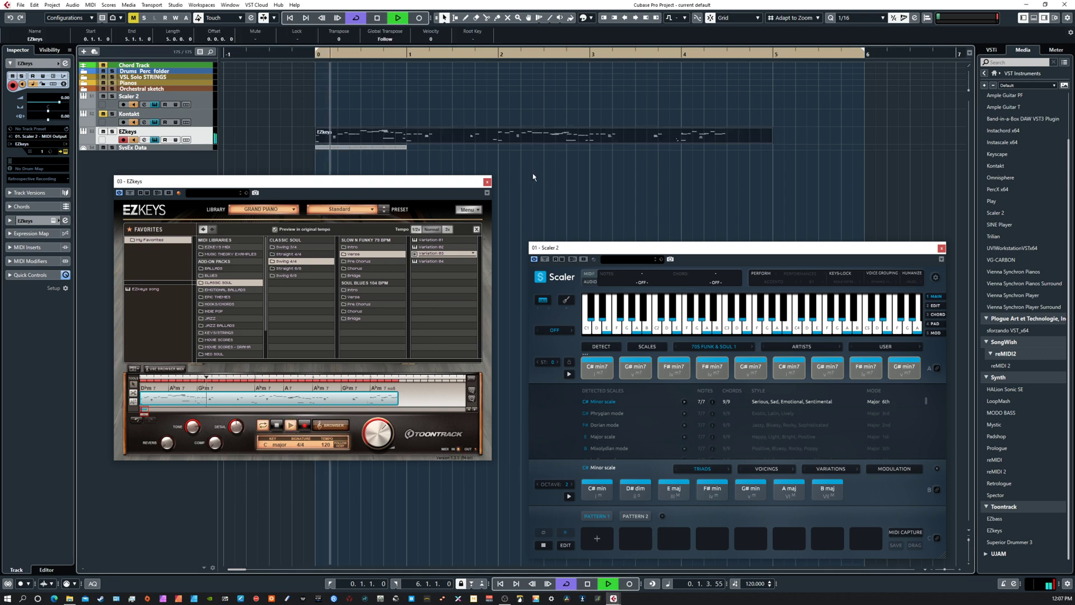
left_click(278, 425)
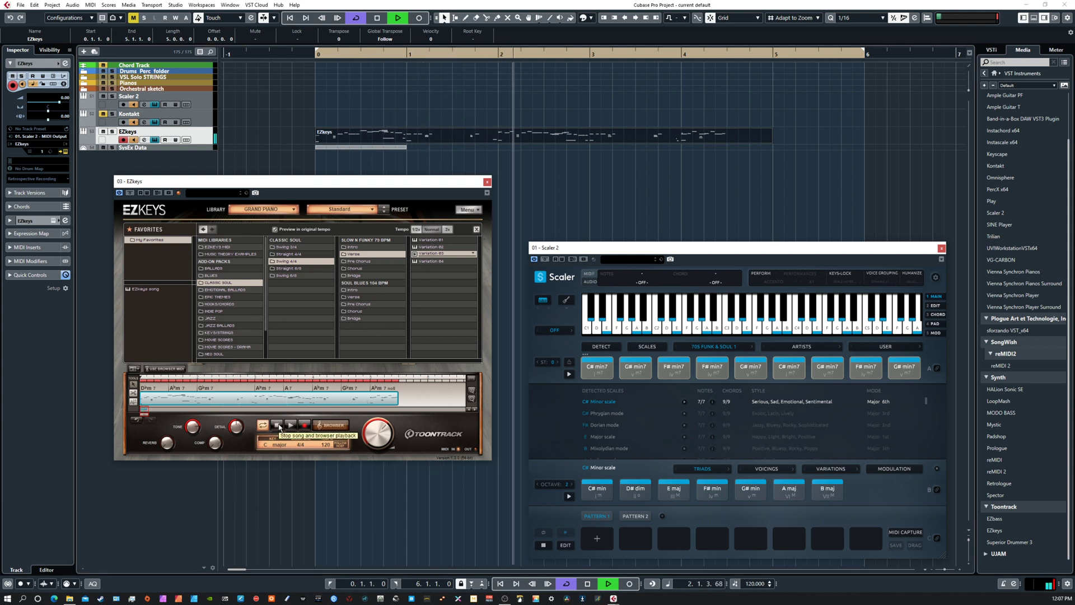
key("space")
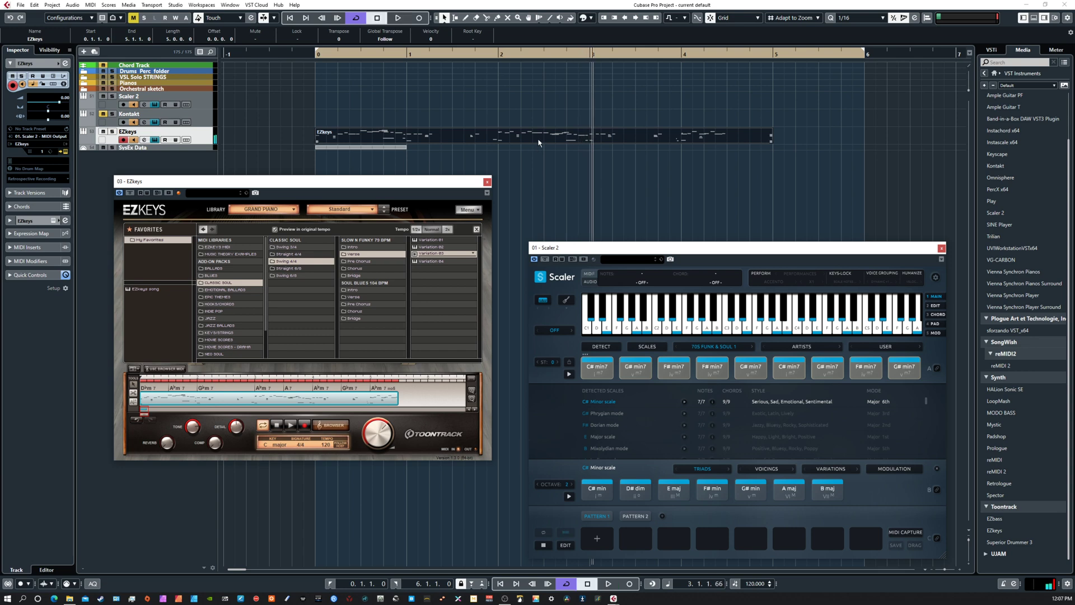
Step: Open the EZkeys part in the Key Editor and move the Scaler 2 window clear of the notes
double_click(536, 140)
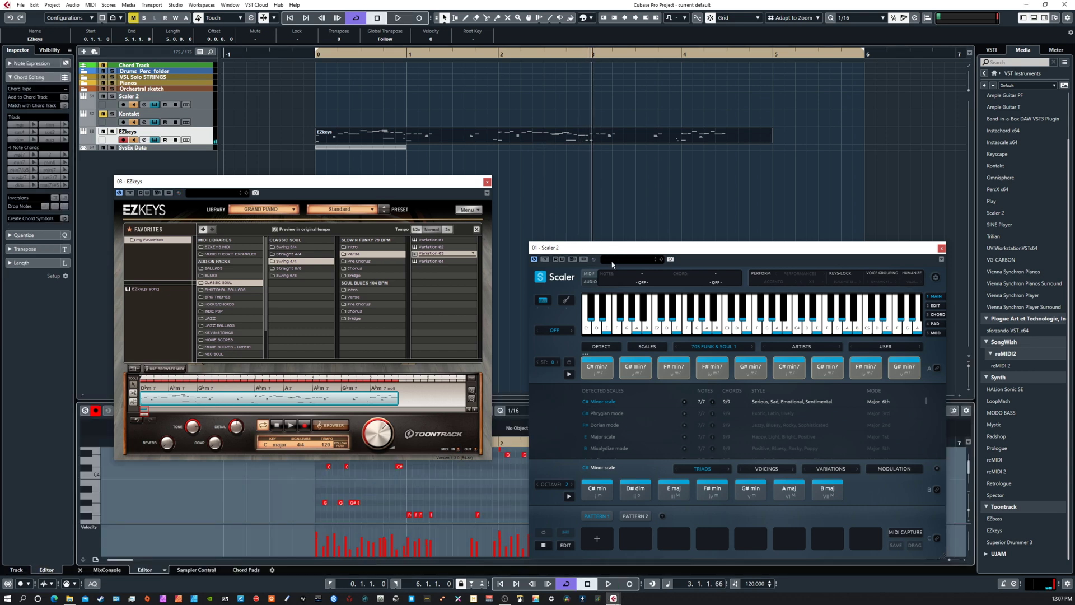
left_click_drag(617, 251, 597, 180)
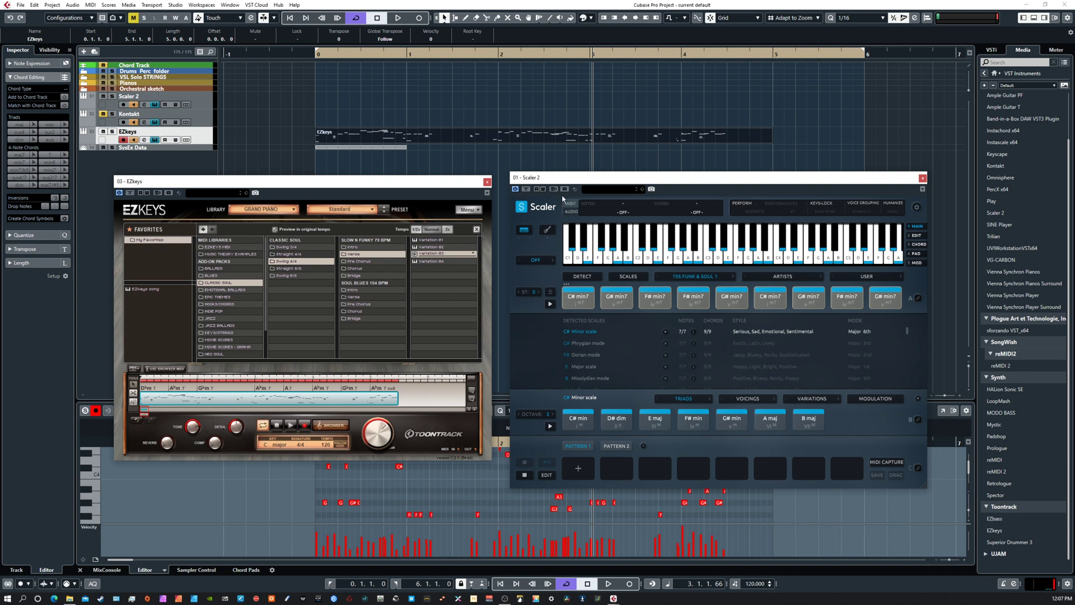
left_click_drag(567, 178, 573, 154)
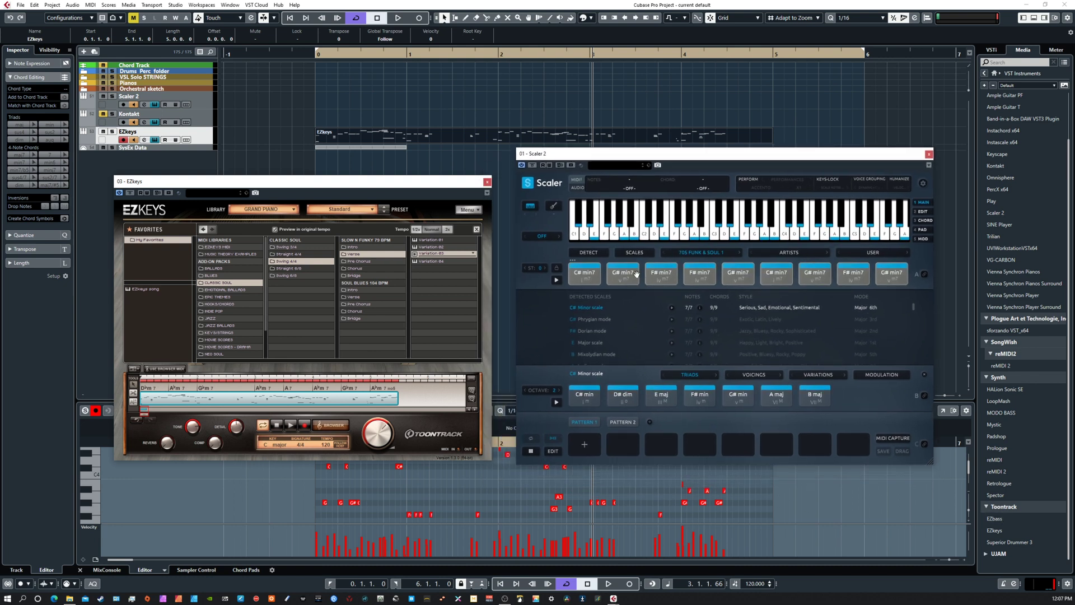
Step: Audition the second Section A chord, G# min7, and the C# min triad in Scaler
left_click(637, 274)
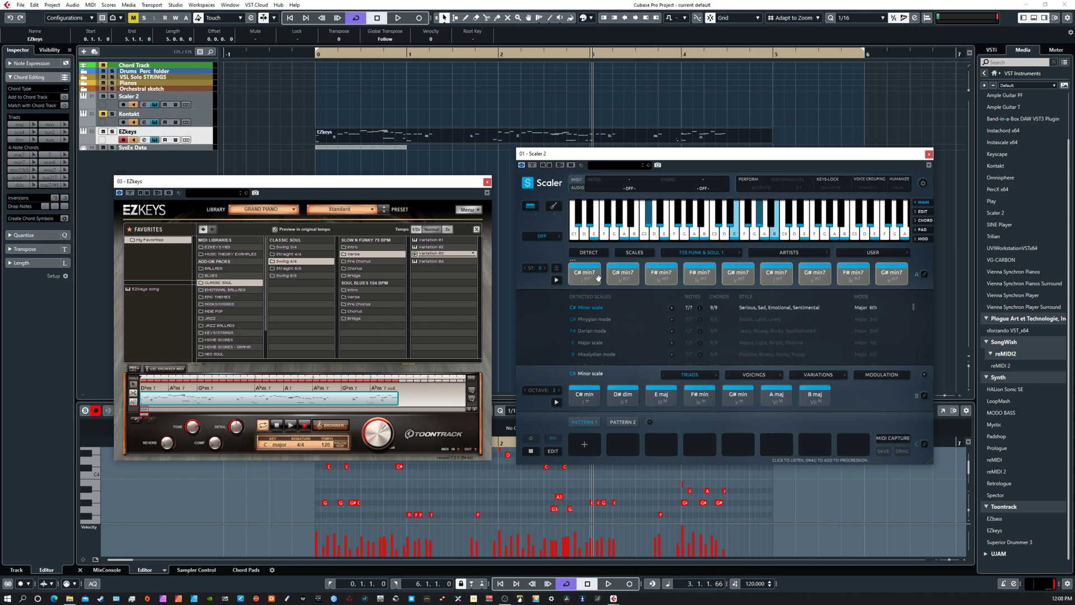
left_click(582, 393)
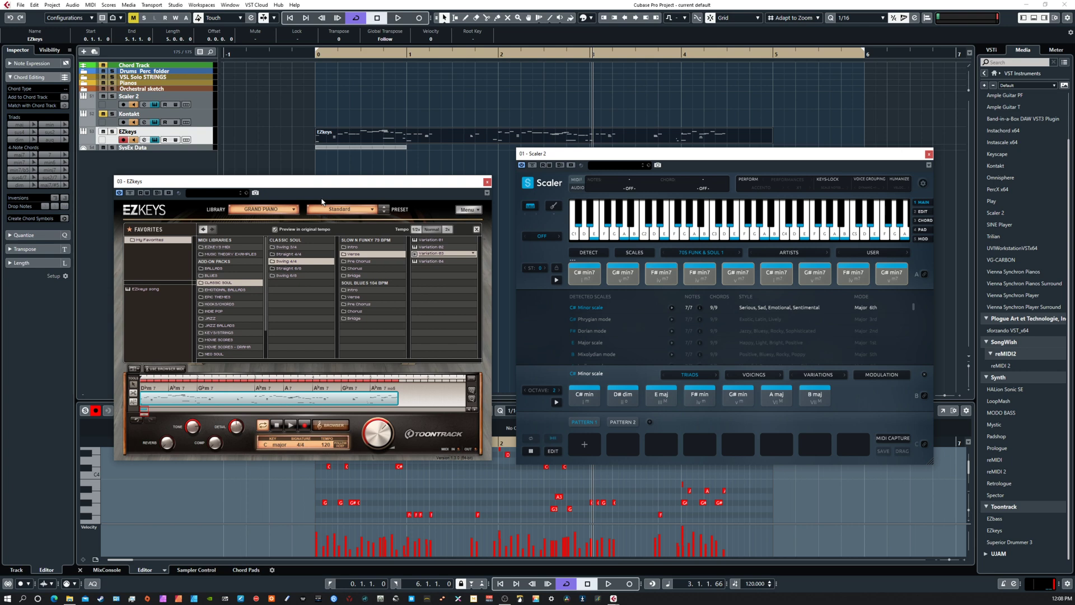
Step: Shift the EZkeys window, open the Kontakt instrument from its track, and move the Kontakt window out of the way
left_click_drag(283, 185, 255, 188)
left_click(143, 122)
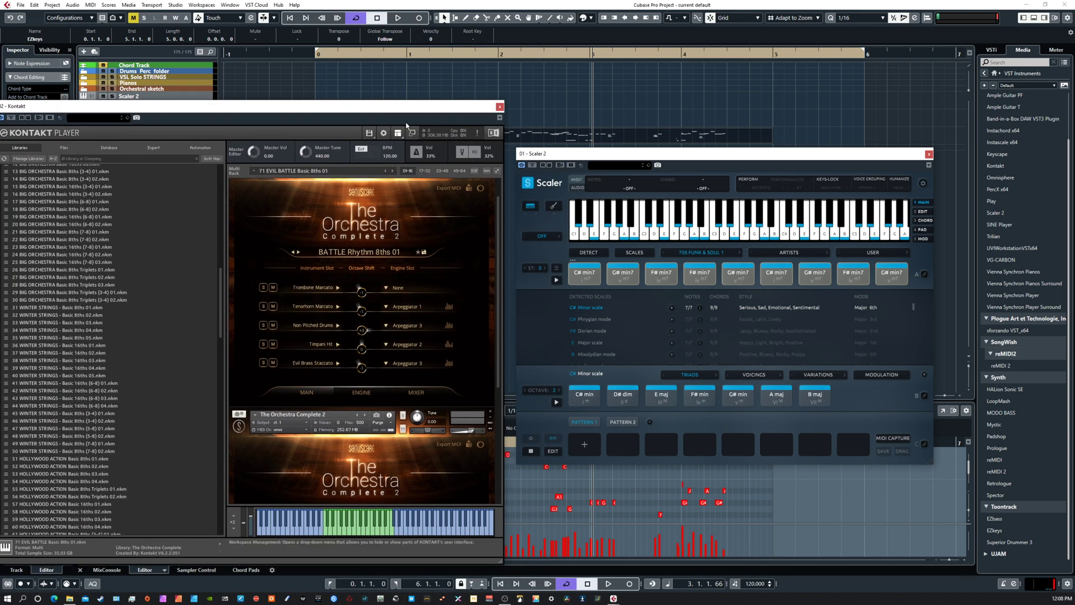
left_click_drag(436, 109, 0, 116)
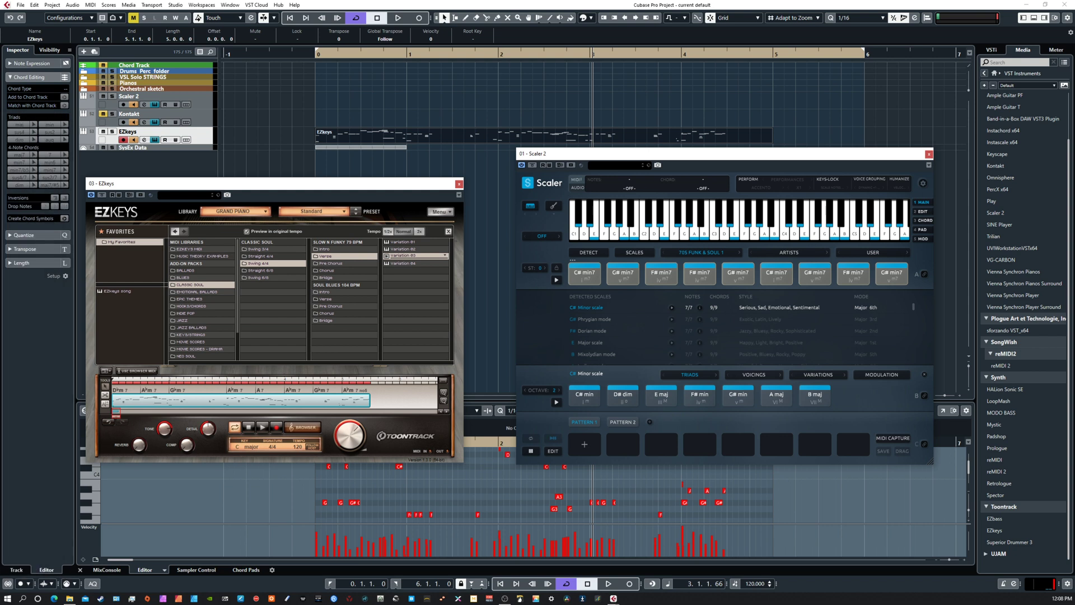